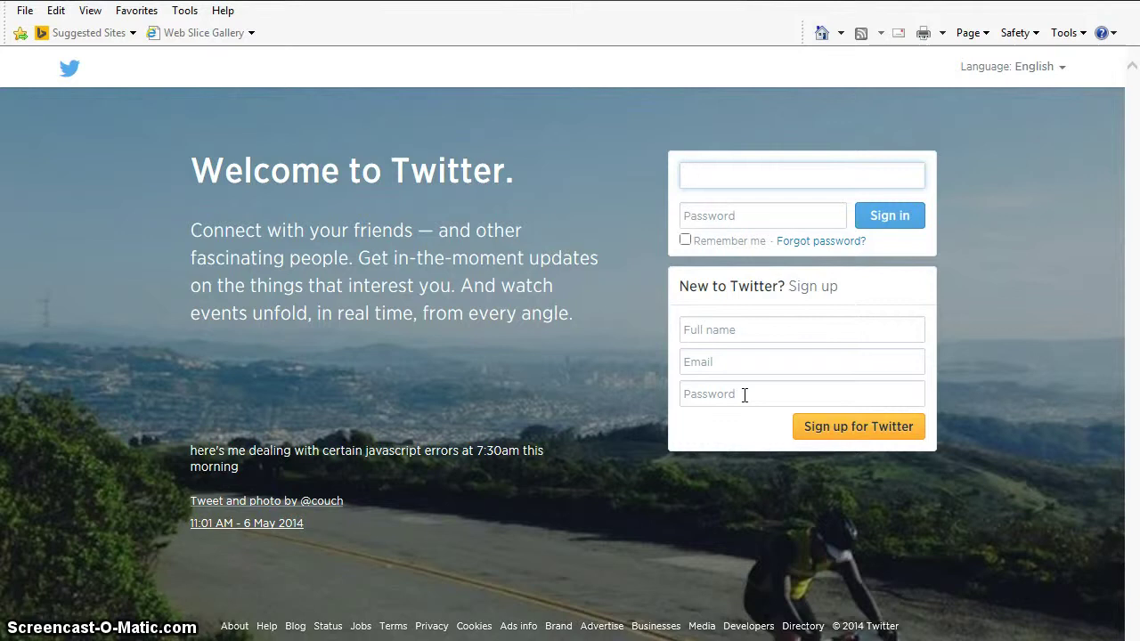
# - Sign in with the account's username and password to reach the home timeline
pyautogui.click(744, 176)
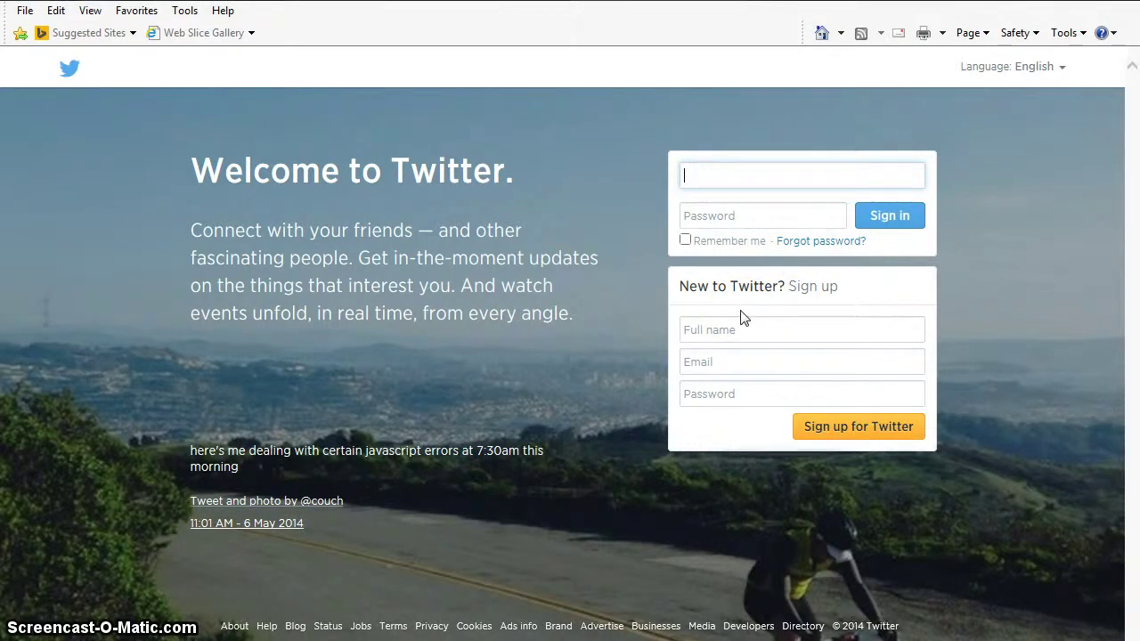
pyautogui.write('Statastrophic')
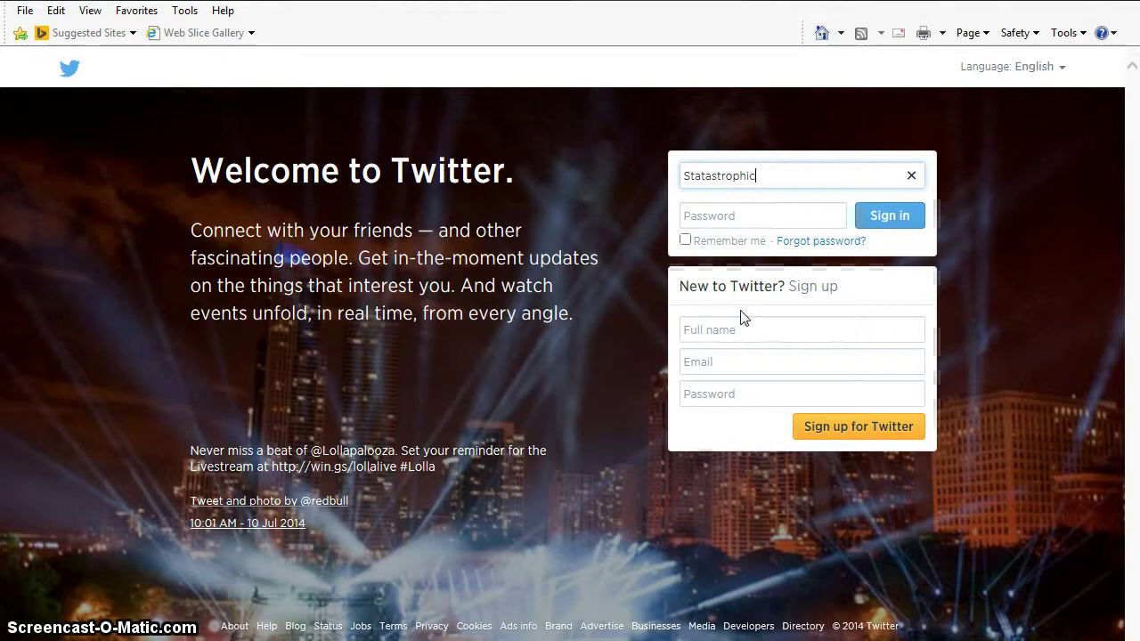
pyautogui.press('Tab')
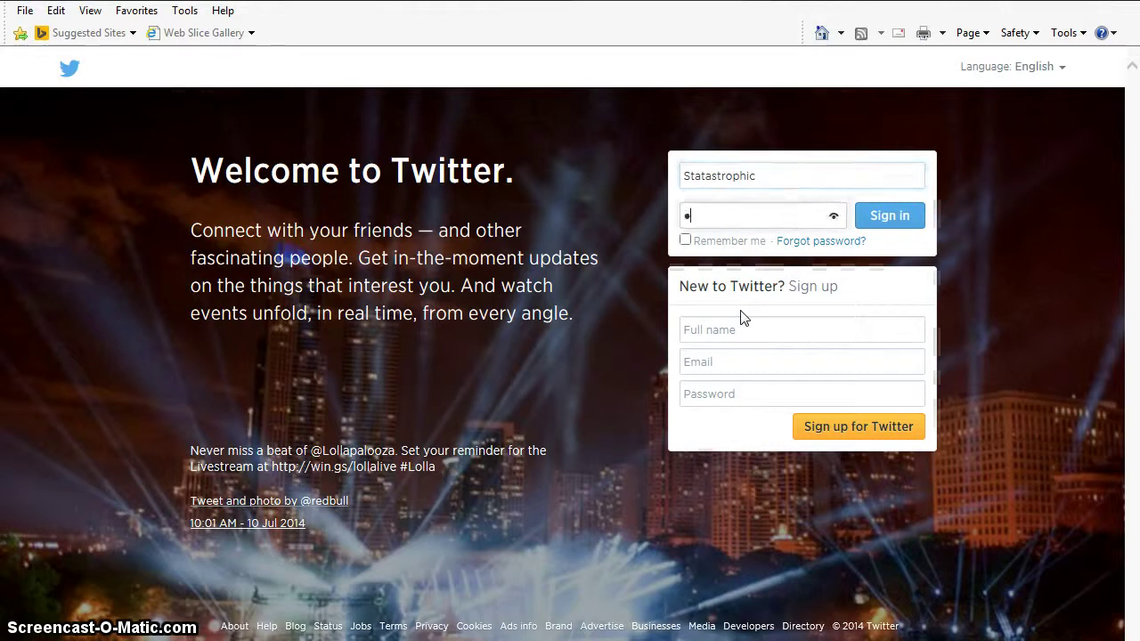
pyautogui.write('••••••')
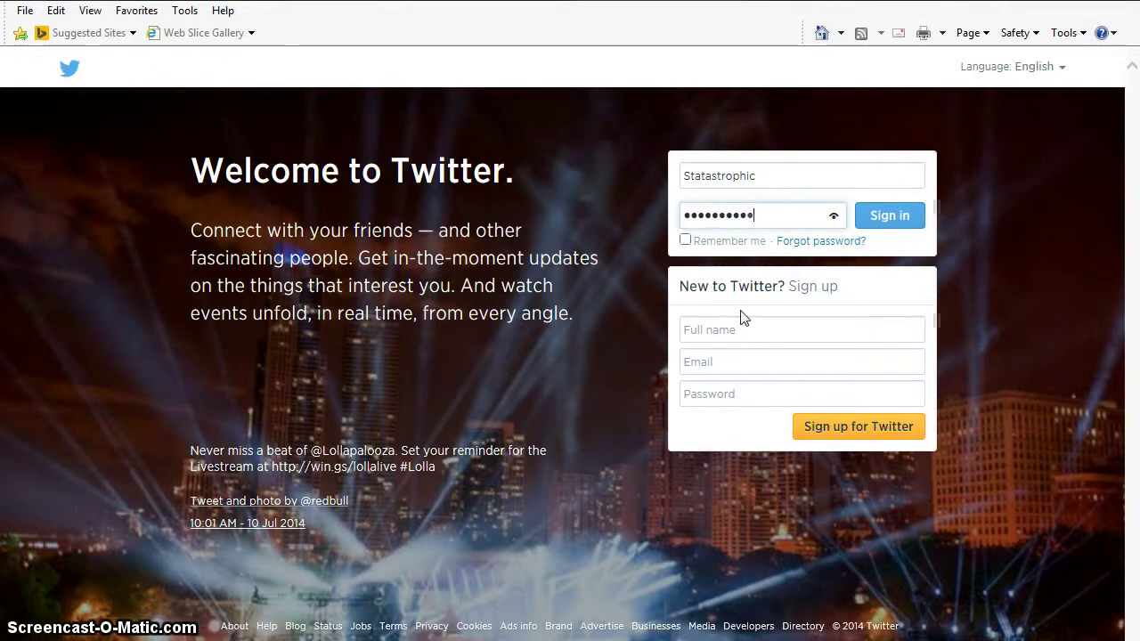
pyautogui.write('••••')
pyautogui.press('Return')
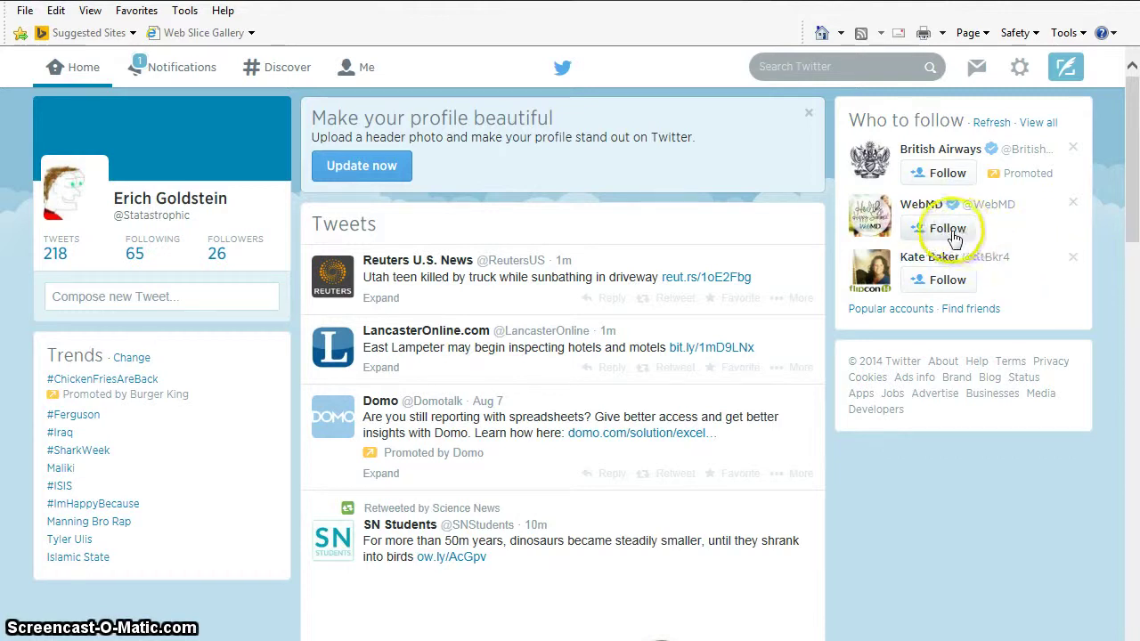
# - Follow WebMD from the Who to follow panel
pyautogui.click(950, 230)
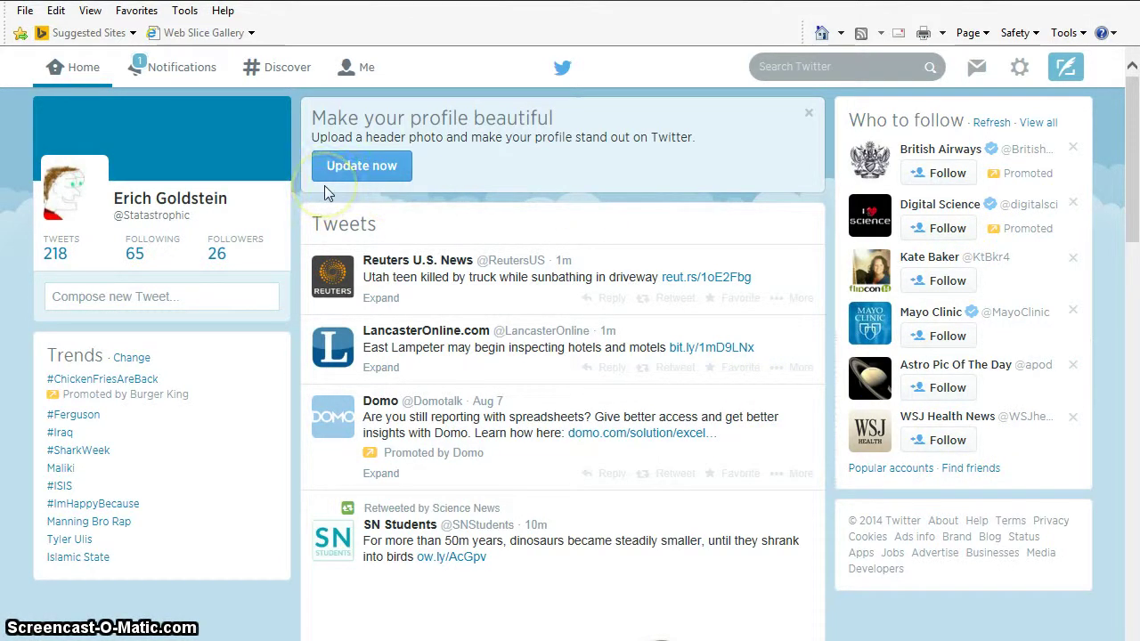
# - Search Twitter for the account owner's full name, fixing a misspelling, to list matching people
pyautogui.click(786, 65)
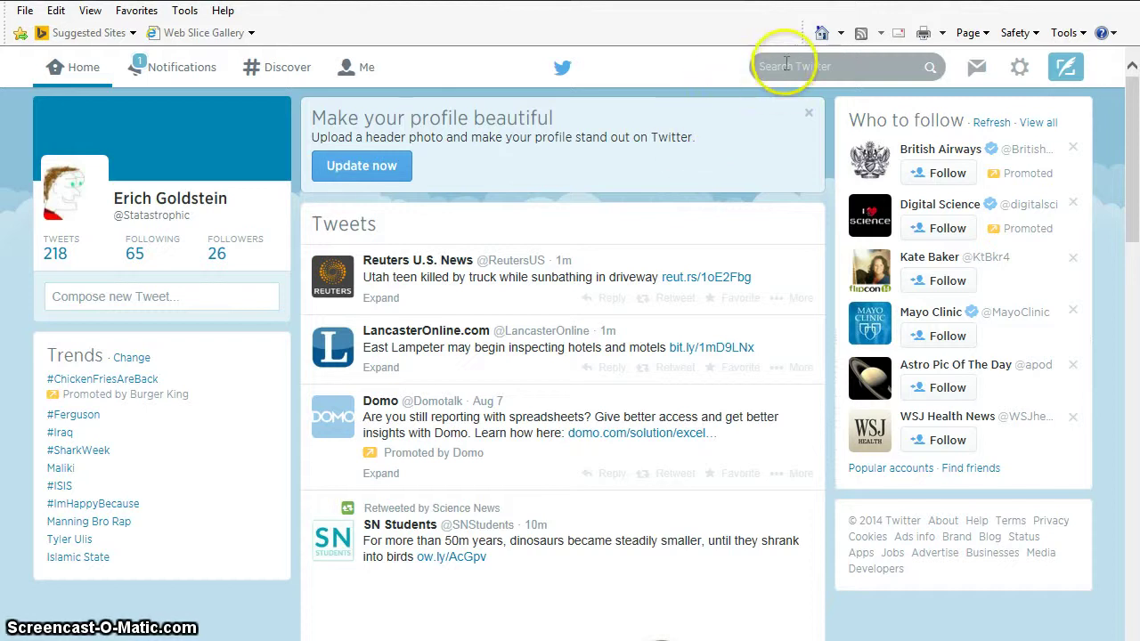
pyautogui.click(783, 64)
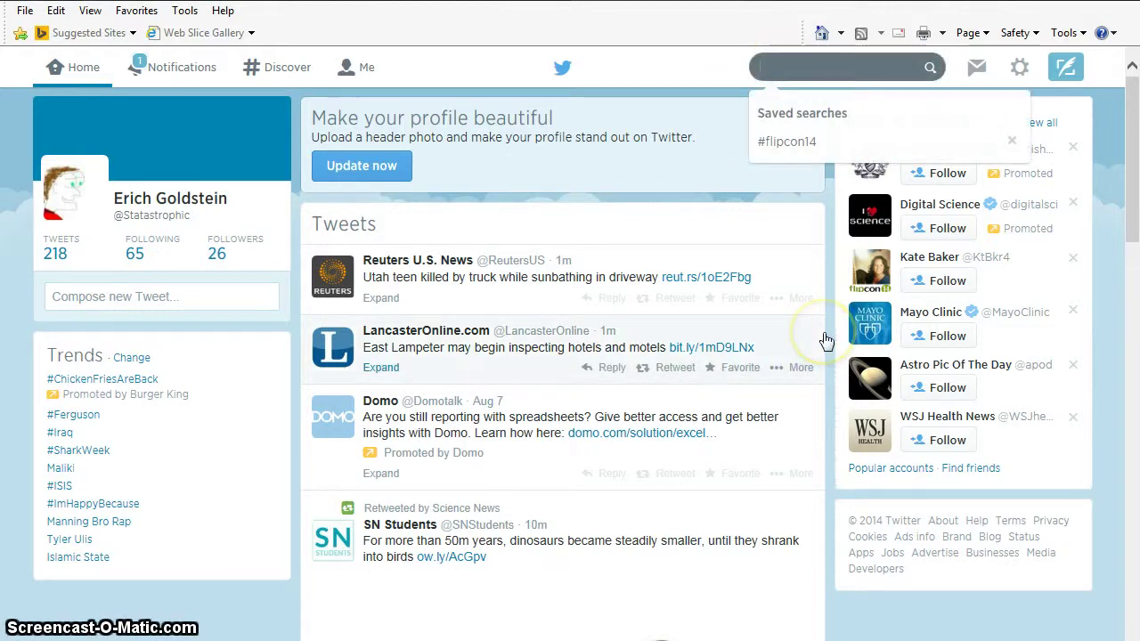
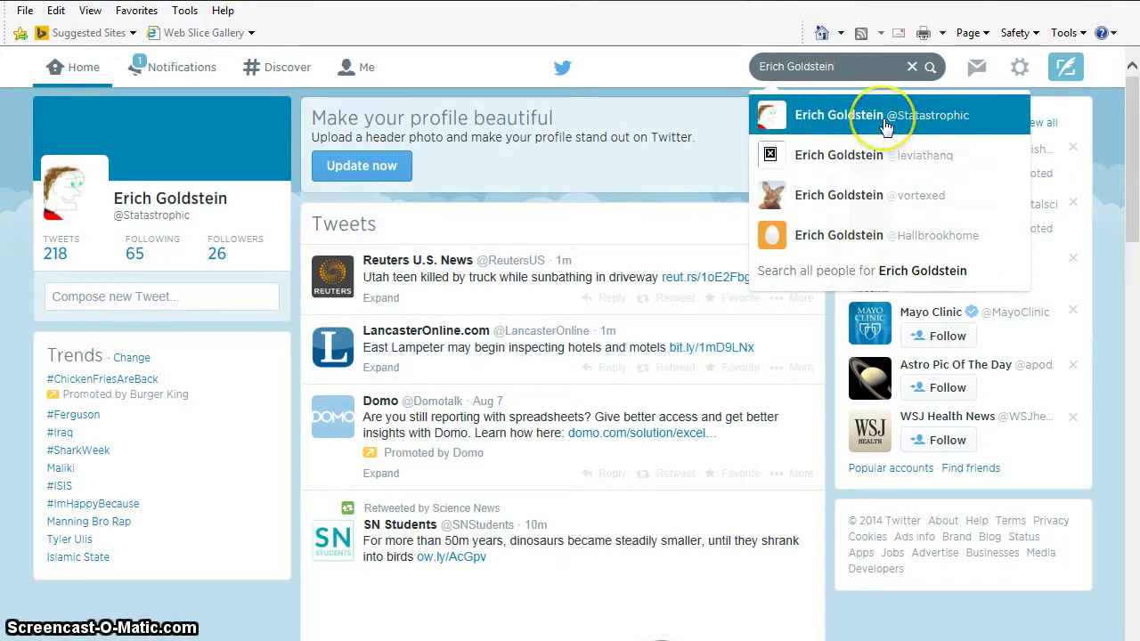
pyautogui.moveTo(836, 66); pyautogui.dragTo(763, 66)
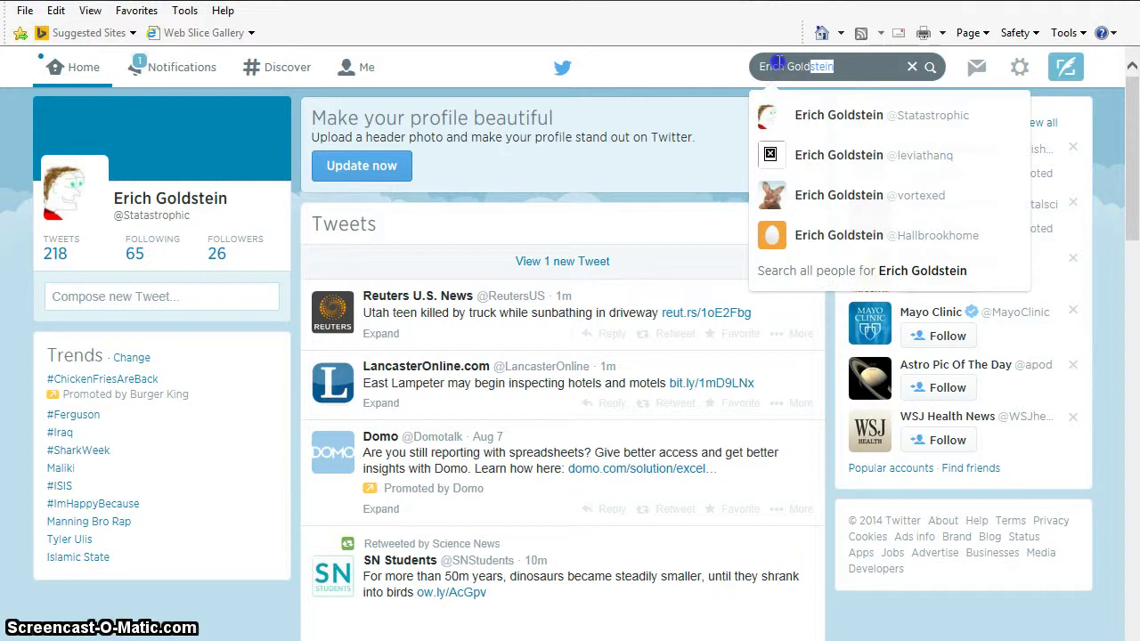
pyautogui.click(730, 63)
pyautogui.moveTo(832, 66); pyautogui.dragTo(737, 67)
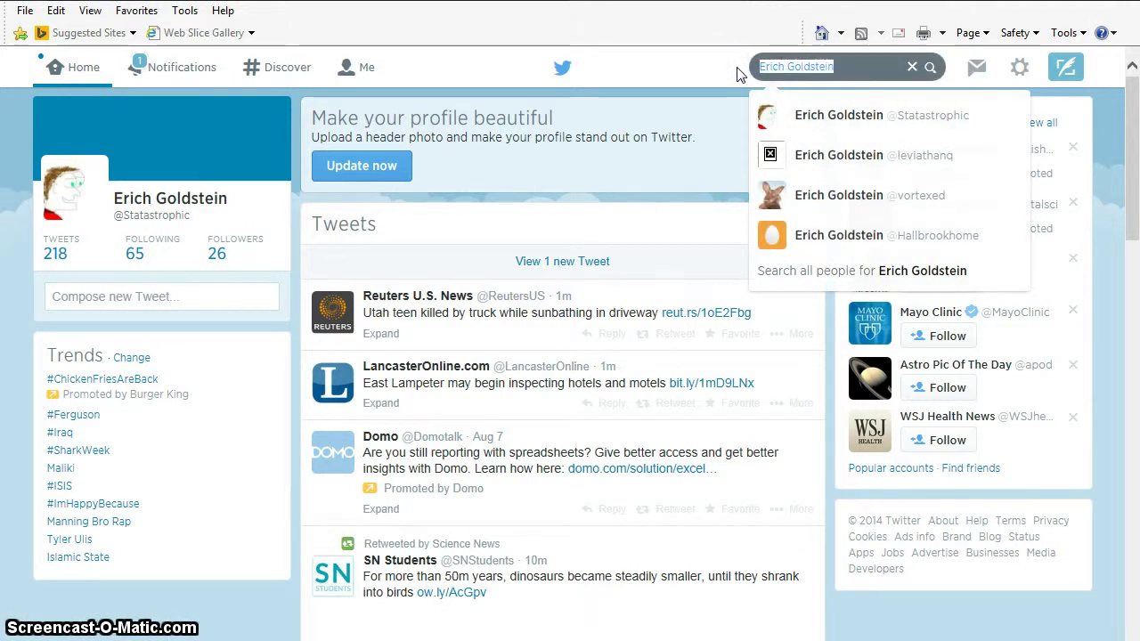
pyautogui.write('@st')
pyautogui.press('BackSpace')
pyautogui.press('BackSpace')
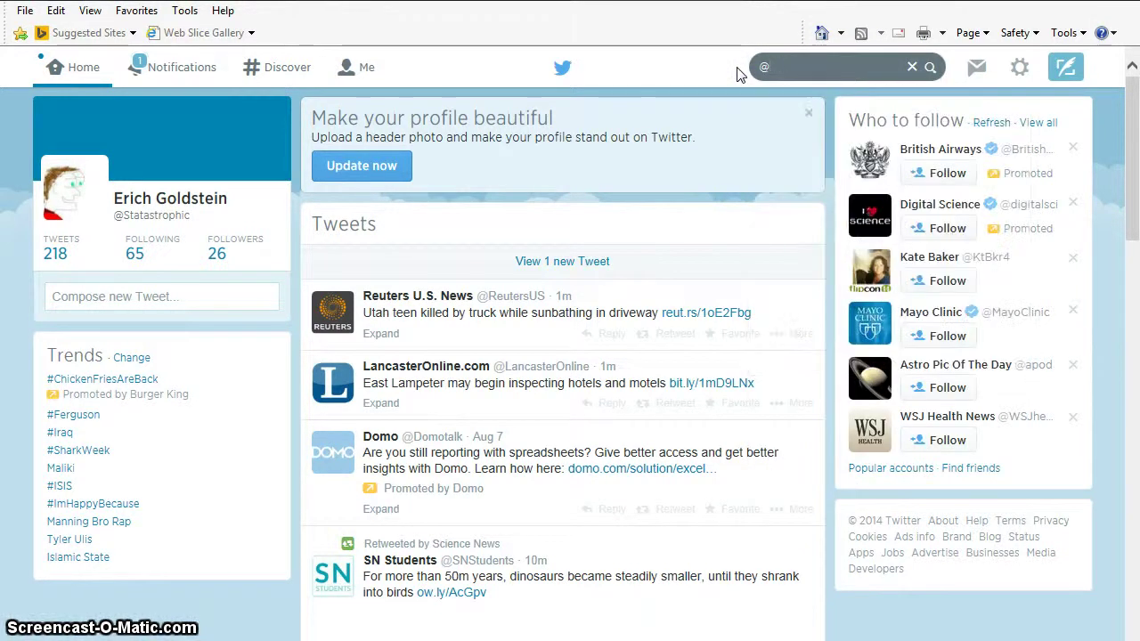
pyautogui.write('Statstr')
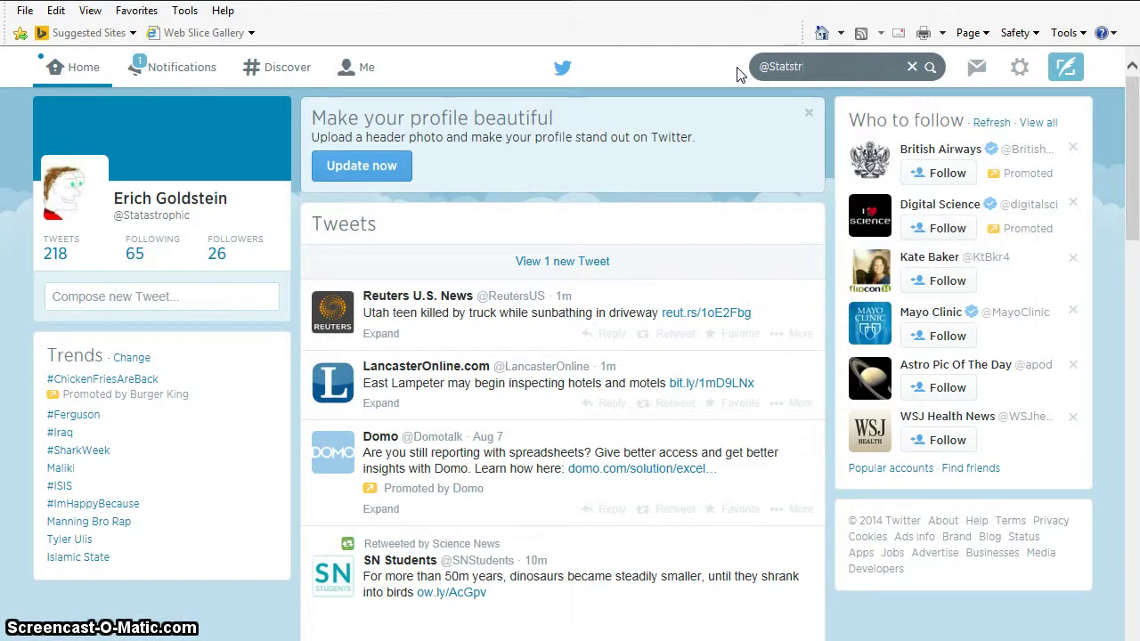
pyautogui.write('oophic')
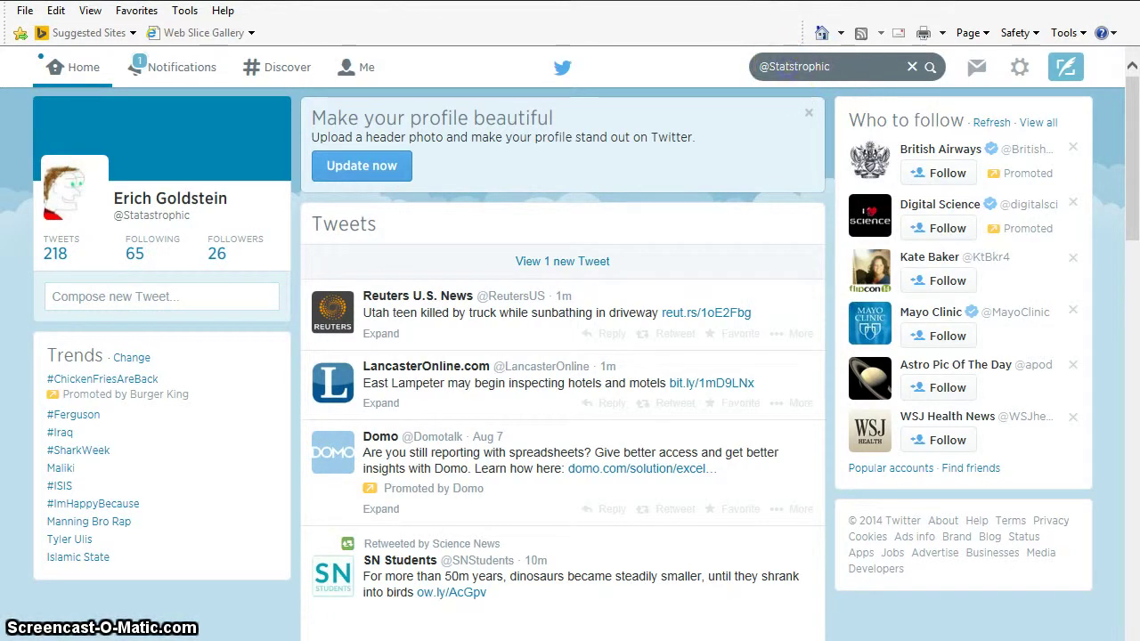
pyautogui.moveTo(835, 66); pyautogui.dragTo(771, 65)
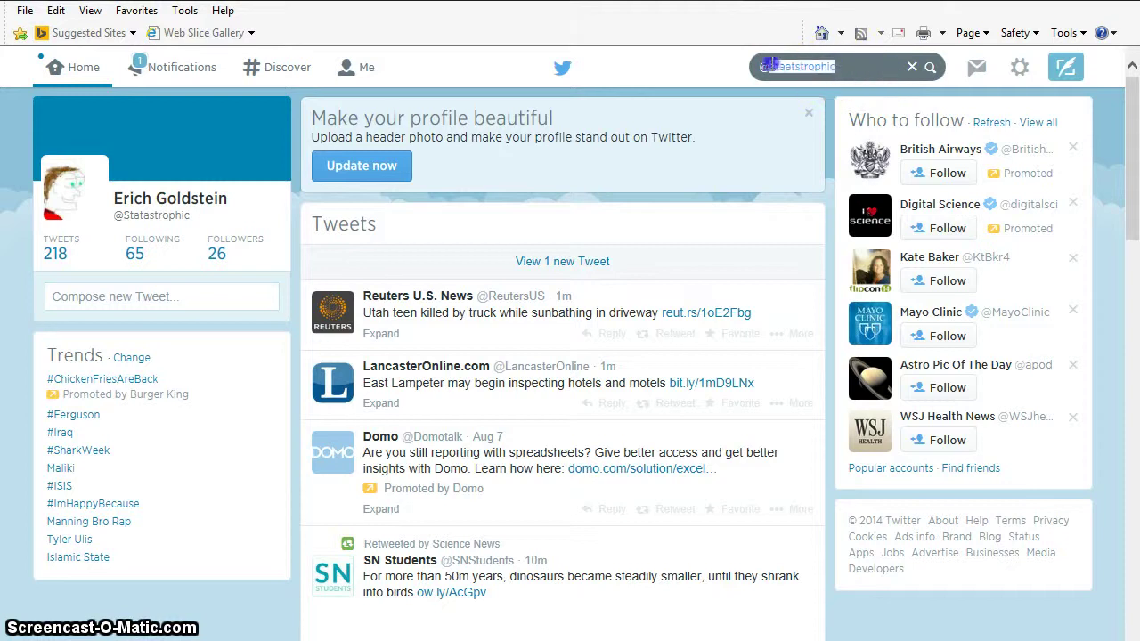
pyautogui.write('Stat')
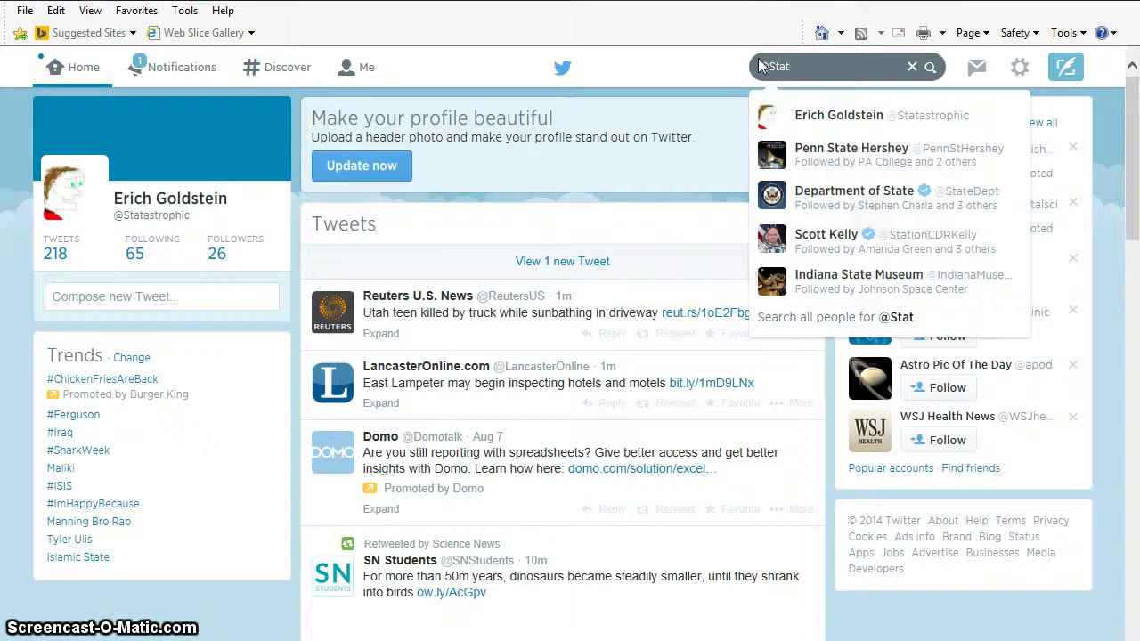
pyautogui.write('ast')
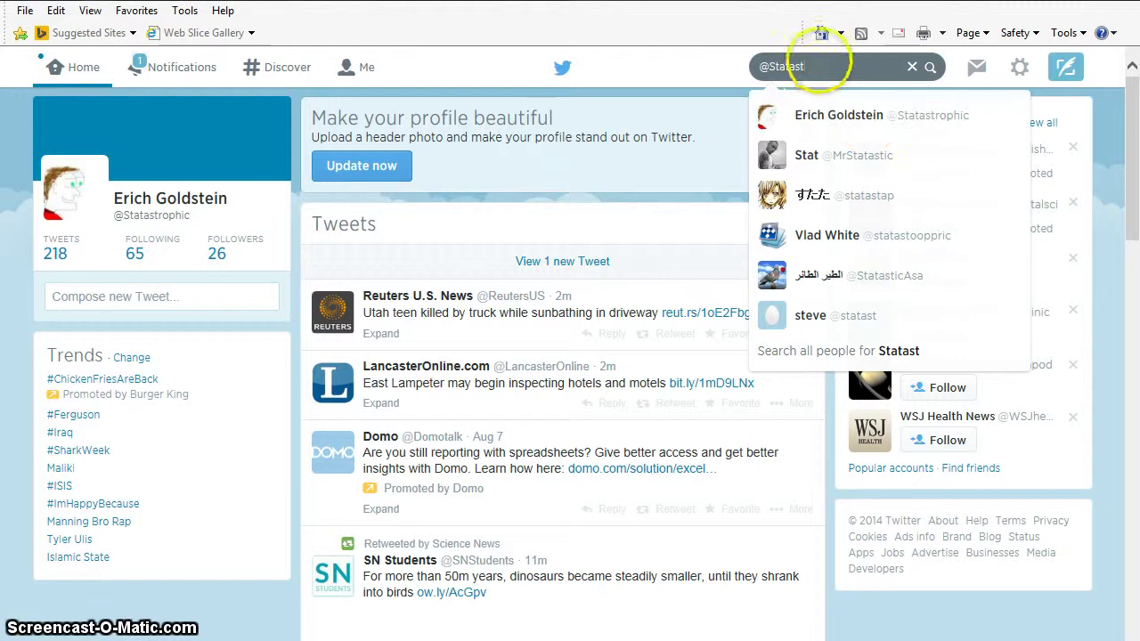
pyautogui.moveTo(804, 67); pyautogui.dragTo(774, 67)
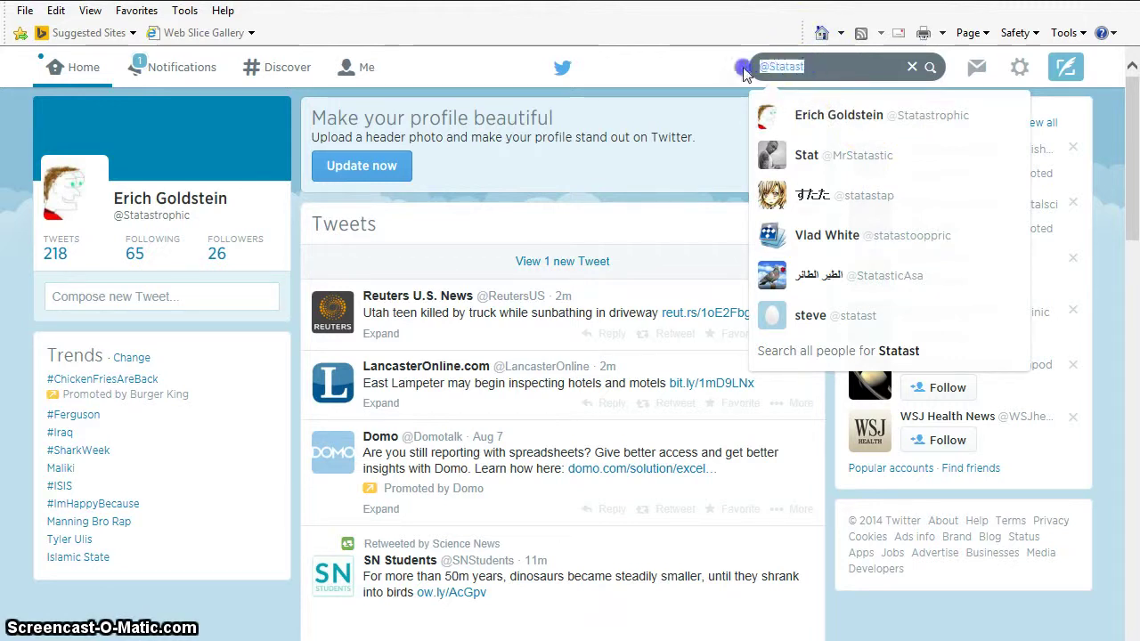
pyautogui.press('BackSpace')
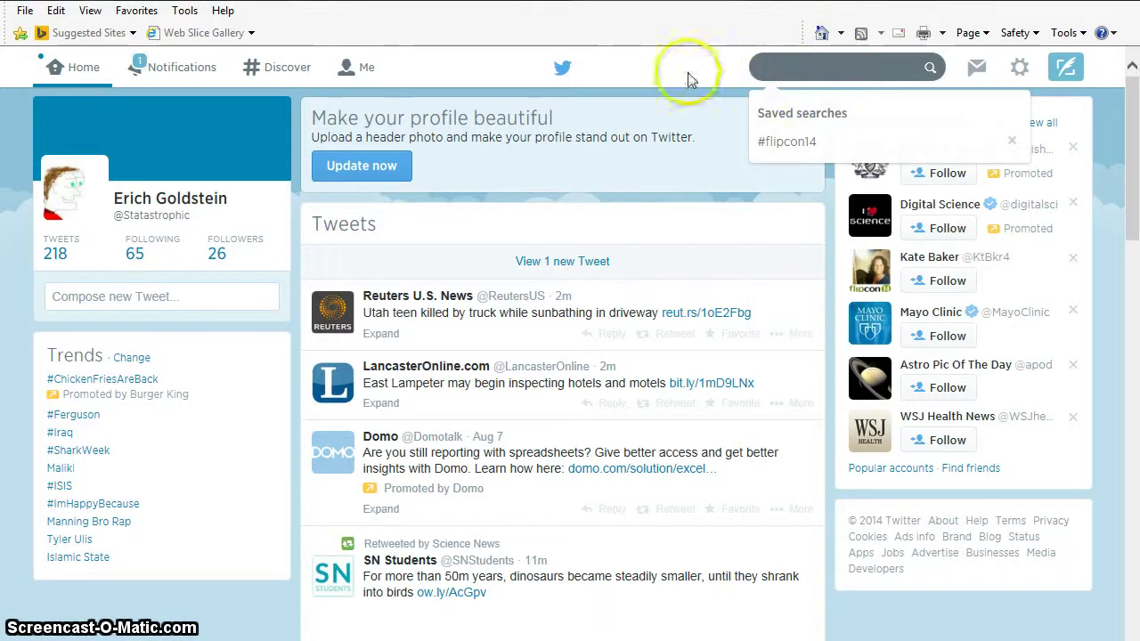
pyautogui.click(269, 71)
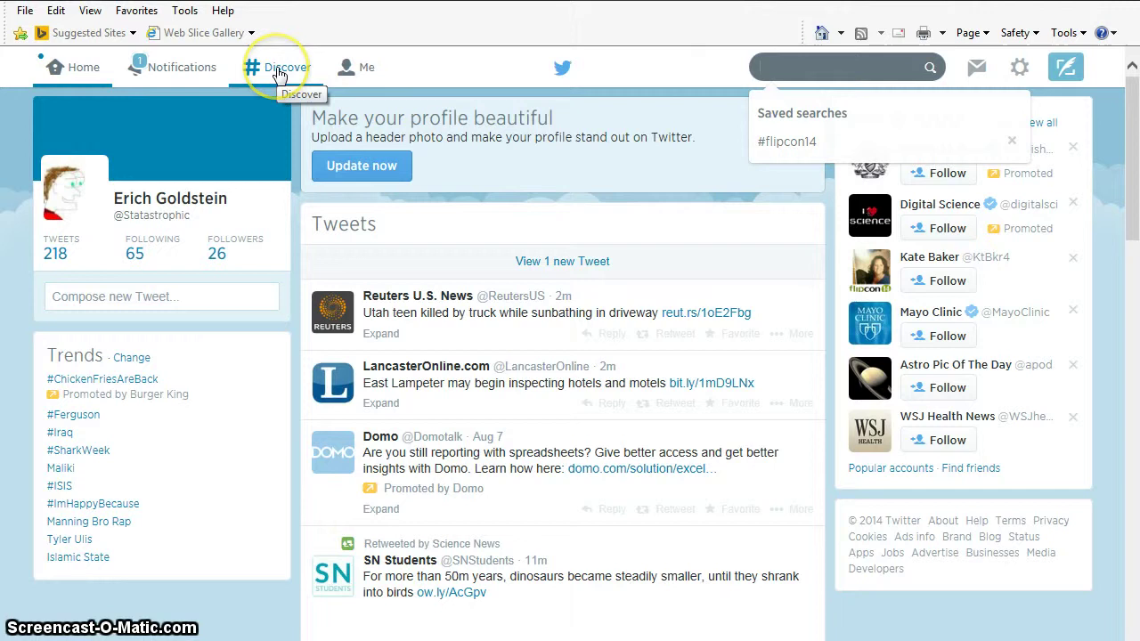
pyautogui.click(269, 71)
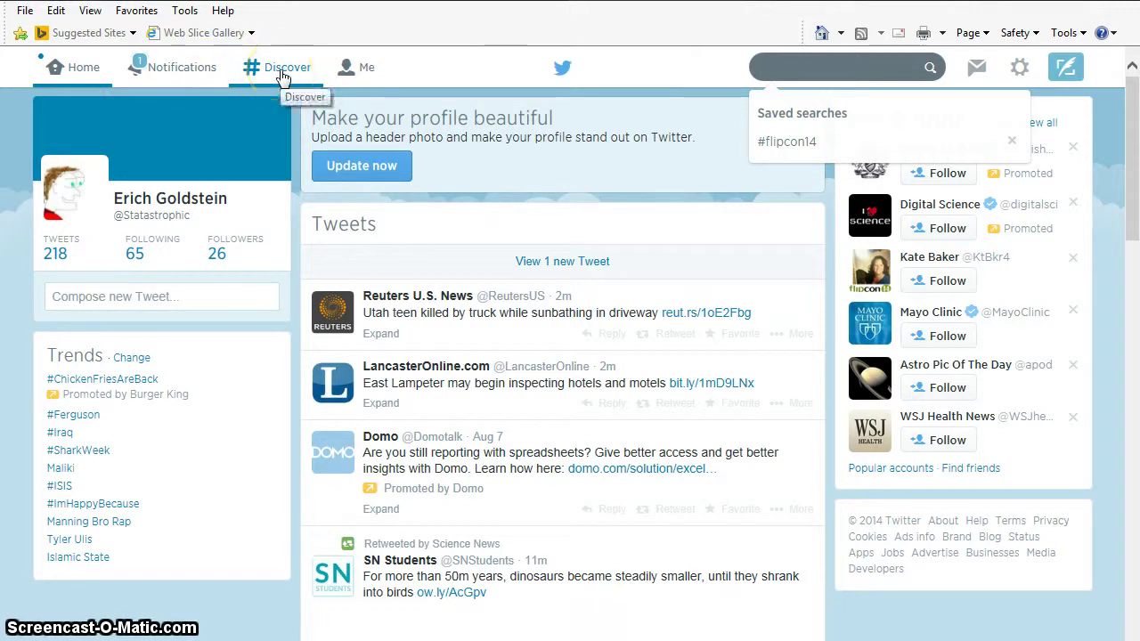
pyautogui.click(169, 78)
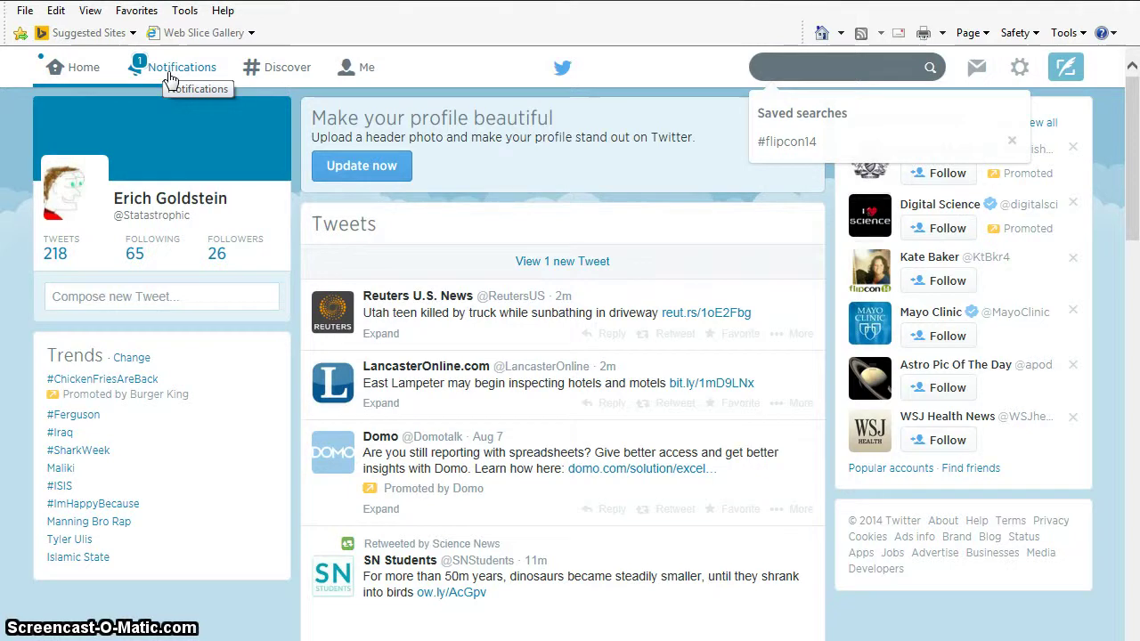
pyautogui.click(170, 78)
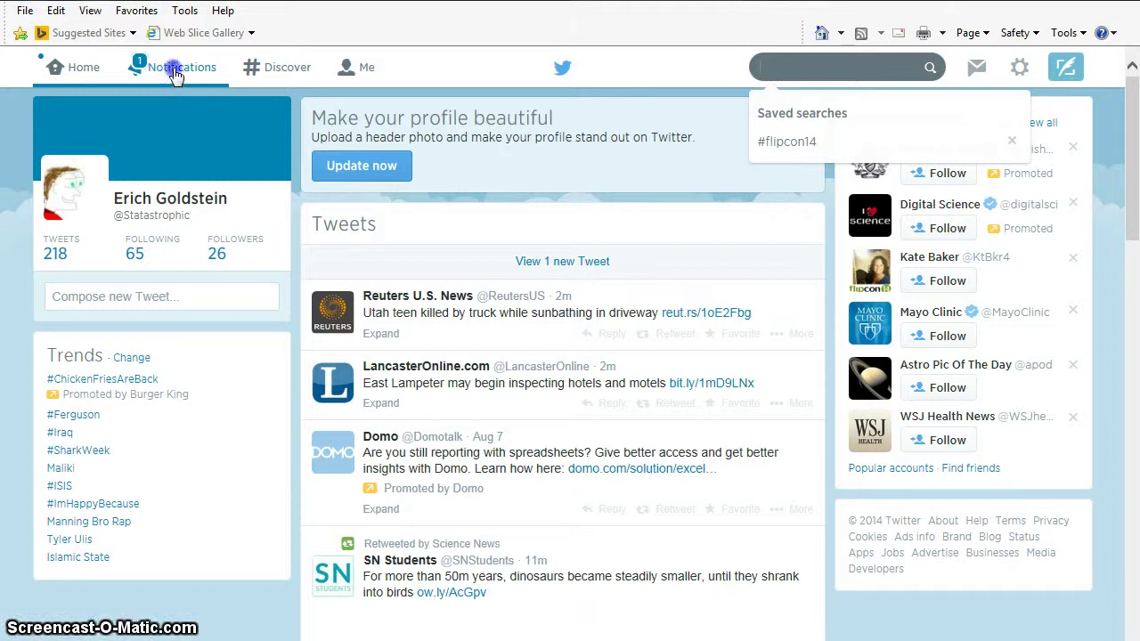
# - Show the Notifications page with recent follows, mentions and favourites
pyautogui.click(175, 75)
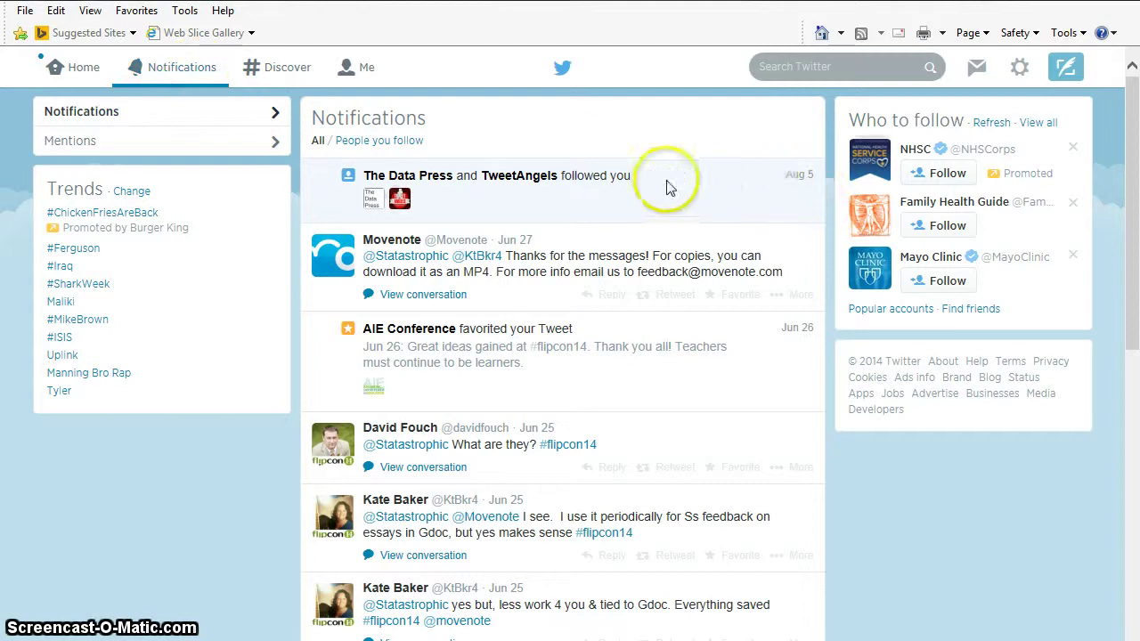
pyautogui.click(277, 71)
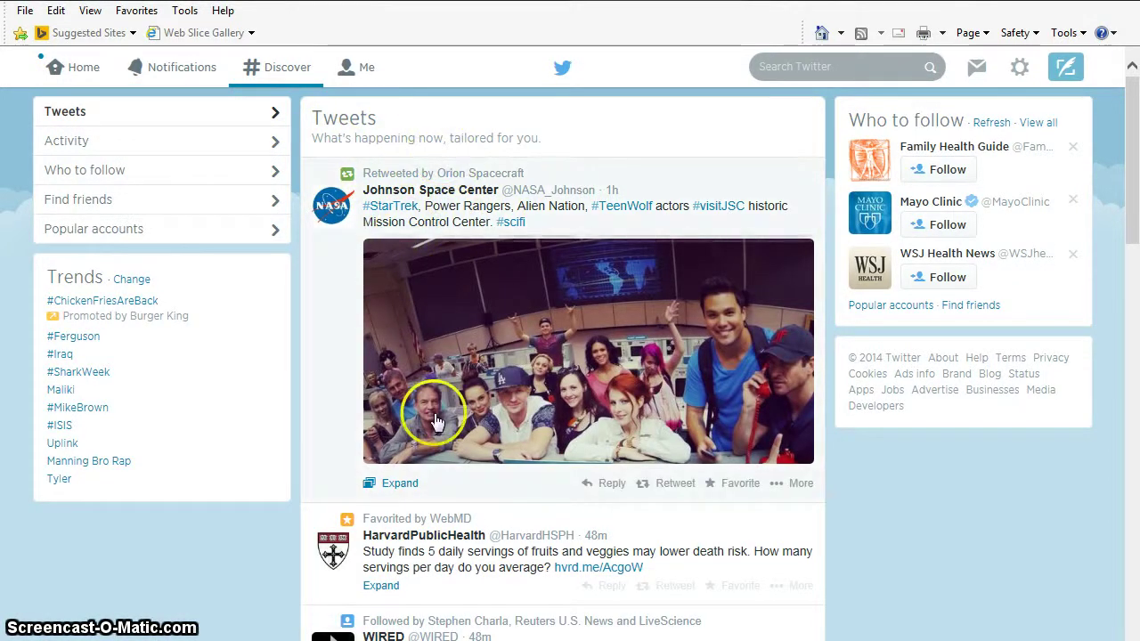
# - Show the Discover 'Who to follow' list of suggested health accounts
pyautogui.click(87, 180)
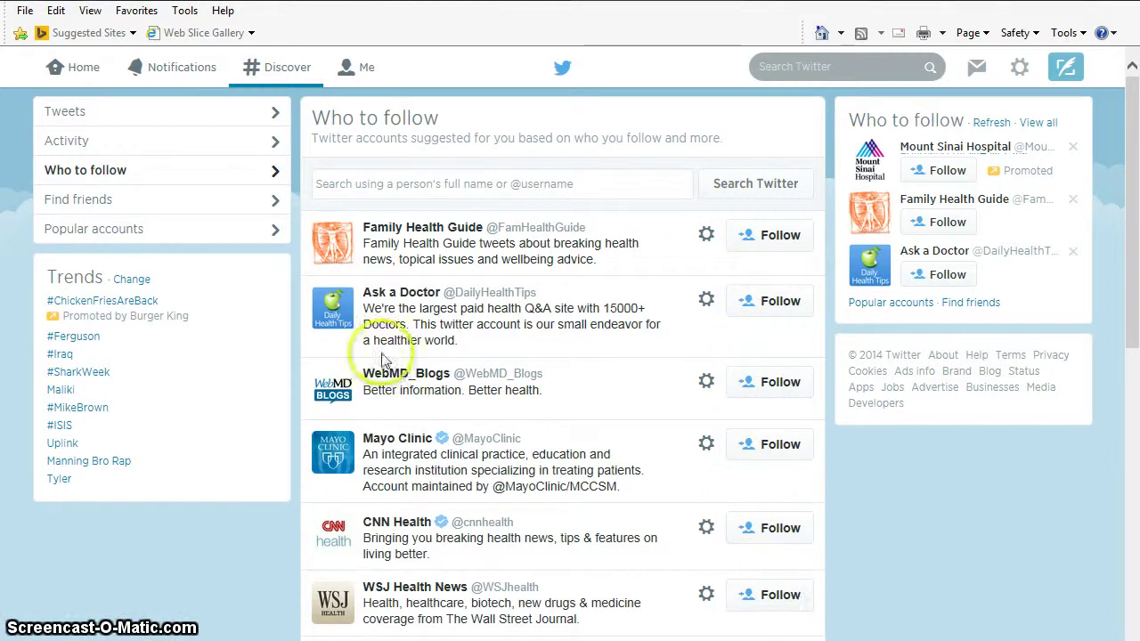
# - Browse the Popular accounts categories such as Music, Sports and Science, then return to the top
pyautogui.click(94, 233)
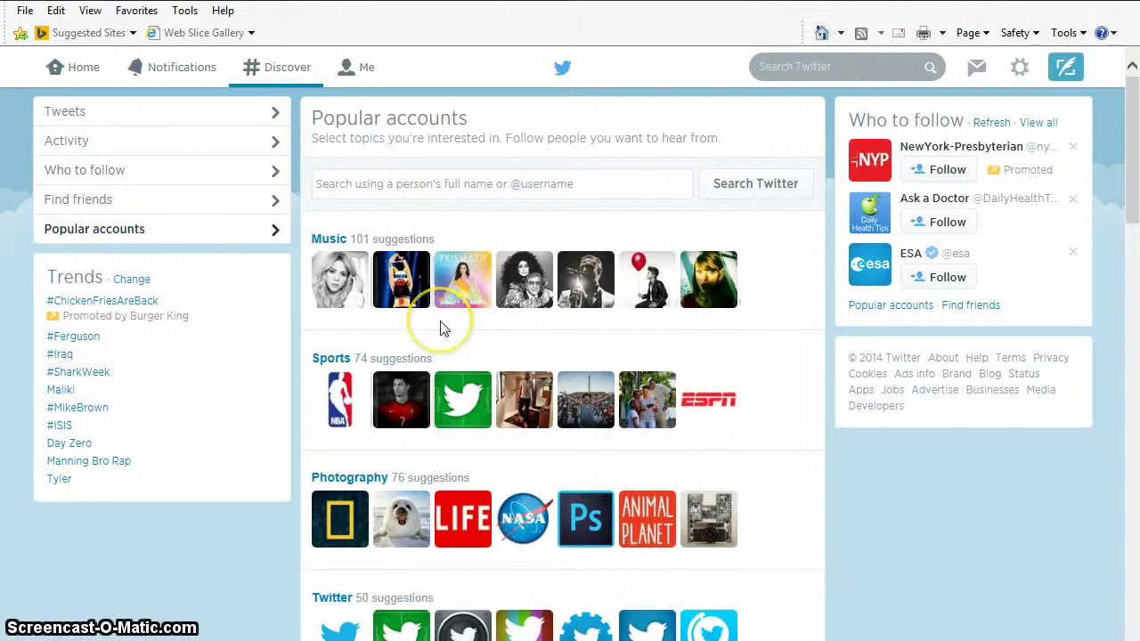
pyautogui.scroll(-5, 472, 329)
pyautogui.scroll(-3, 481, 382)
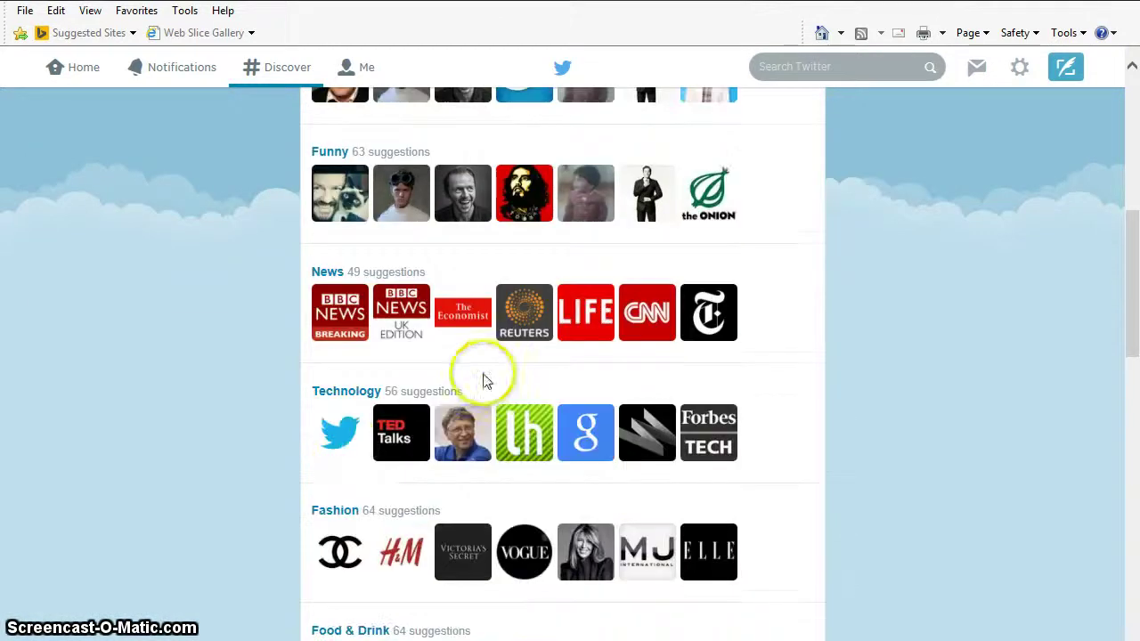
pyautogui.scroll(-11, 385, 491)
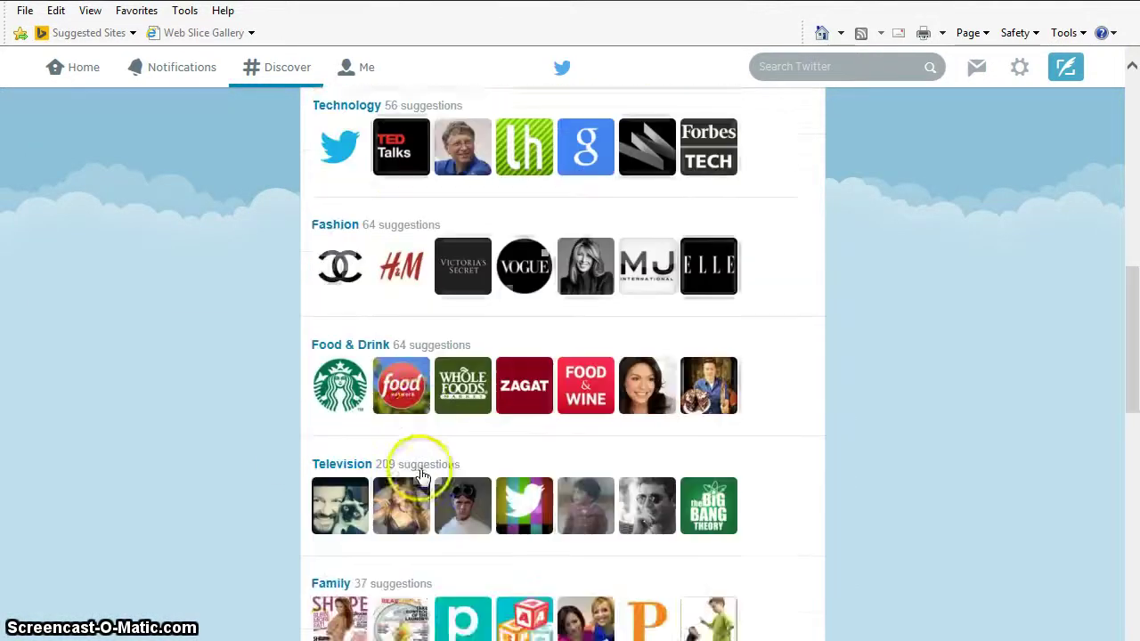
pyautogui.scroll(-1, 453, 471)
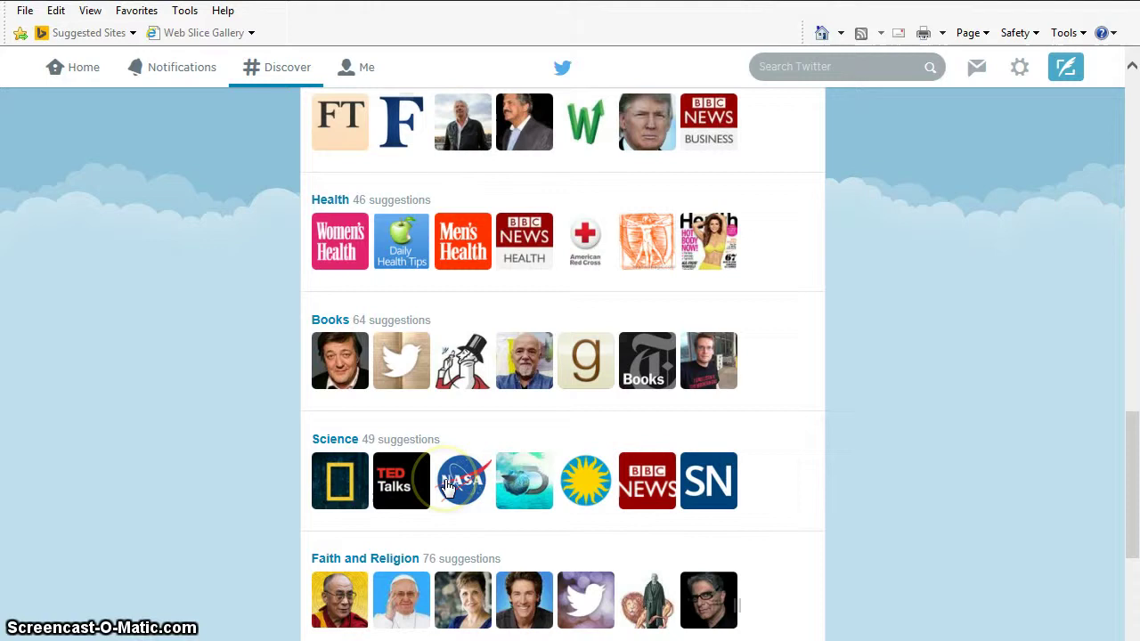
pyautogui.scroll(5, 381, 463)
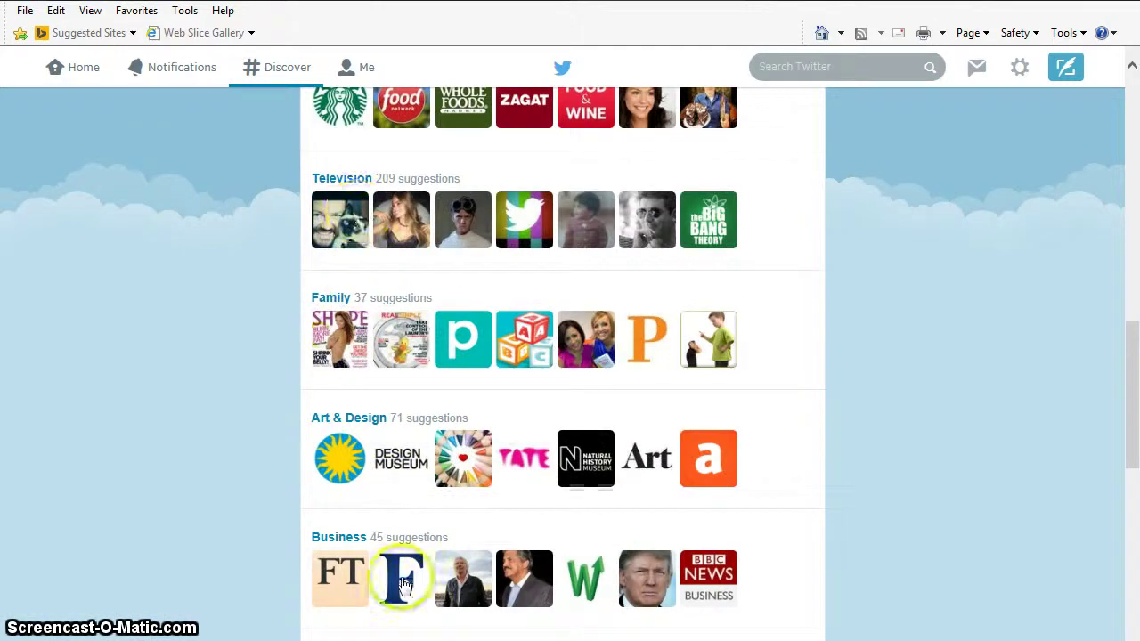
pyautogui.scroll(-4, 401, 579)
pyautogui.scroll(-3, 402, 585)
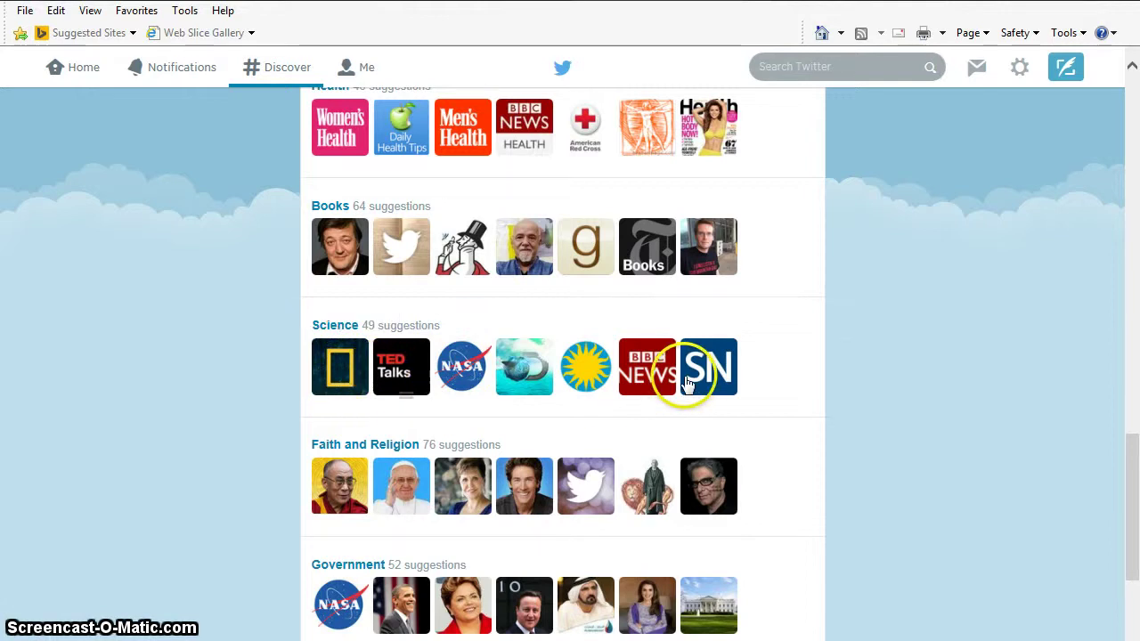
pyautogui.scroll(-1, 574, 385)
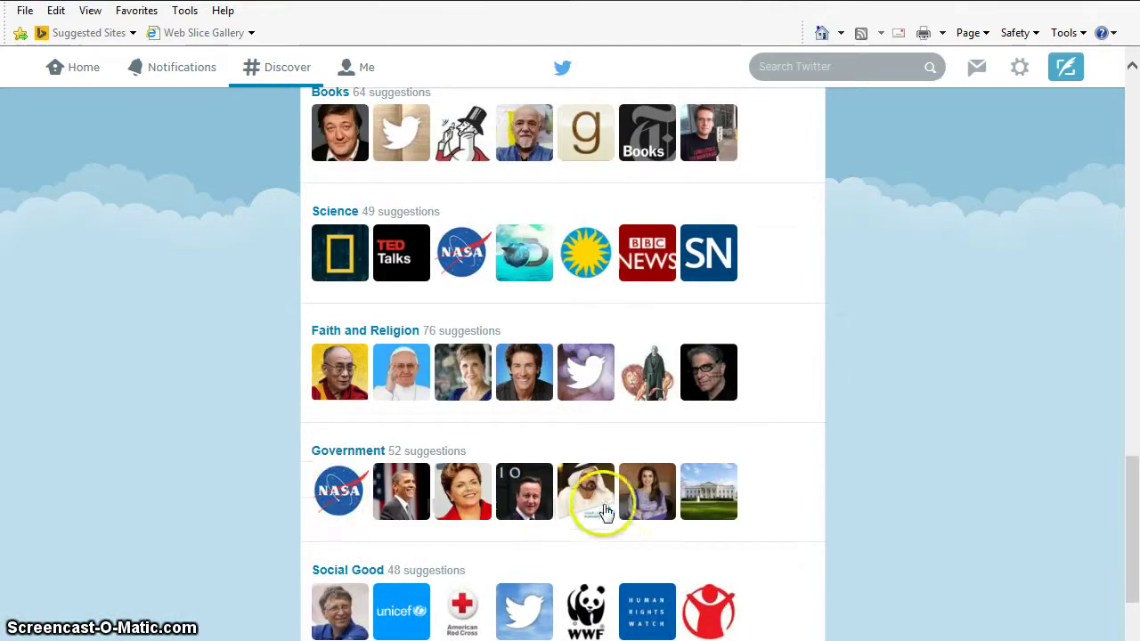
pyautogui.scroll(-2, 588, 520)
pyautogui.scroll(-4, 406, 526)
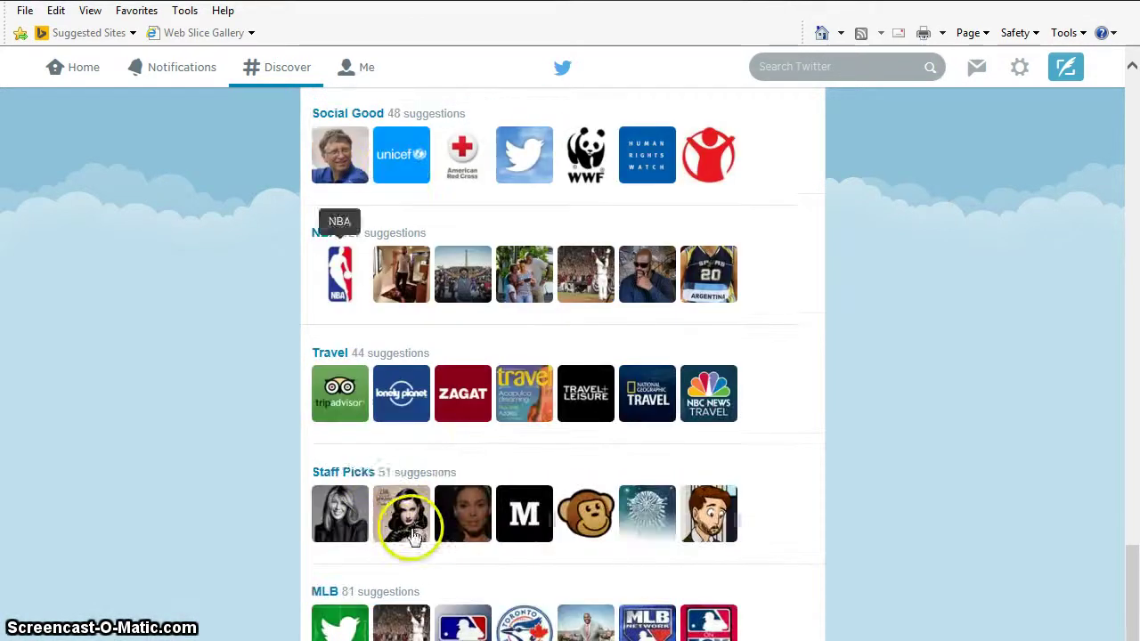
pyautogui.scroll(-2, 442, 529)
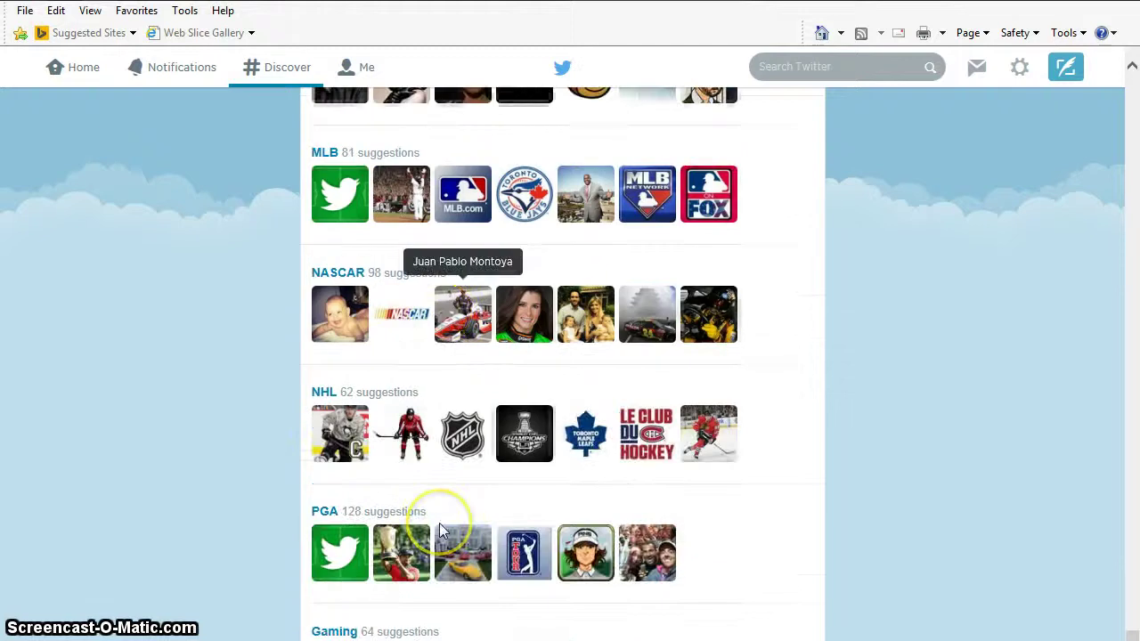
pyautogui.scroll(8, 441, 526)
pyautogui.scroll(20, 442, 531)
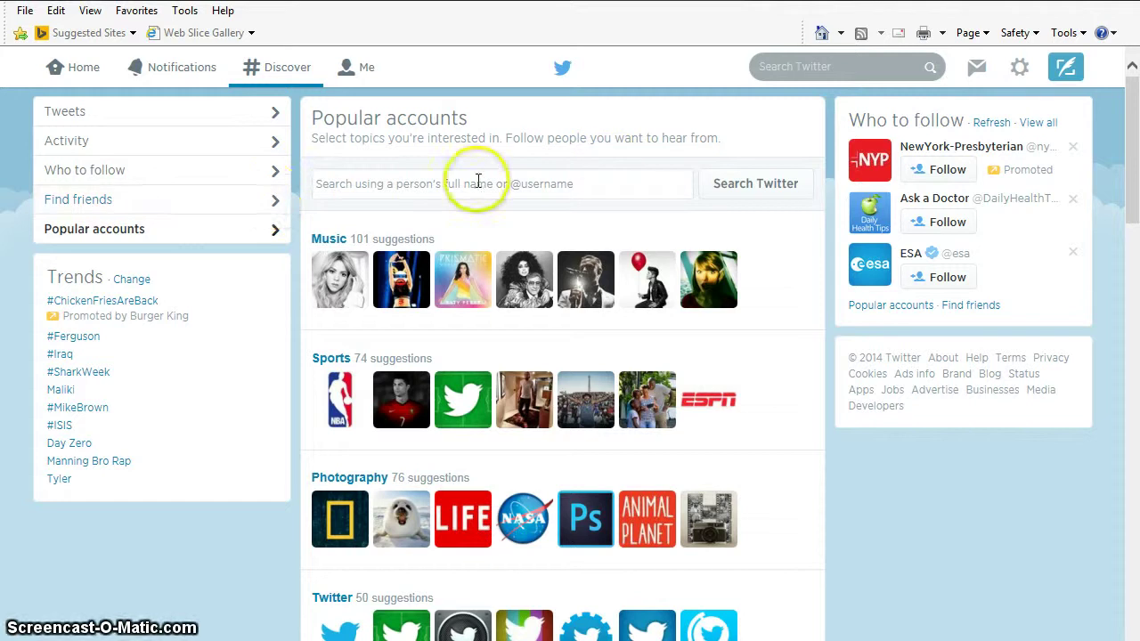
# - Search Popular accounts for 'Health' to list health-topic accounts
pyautogui.click(426, 179)
pyautogui.write('Hea')
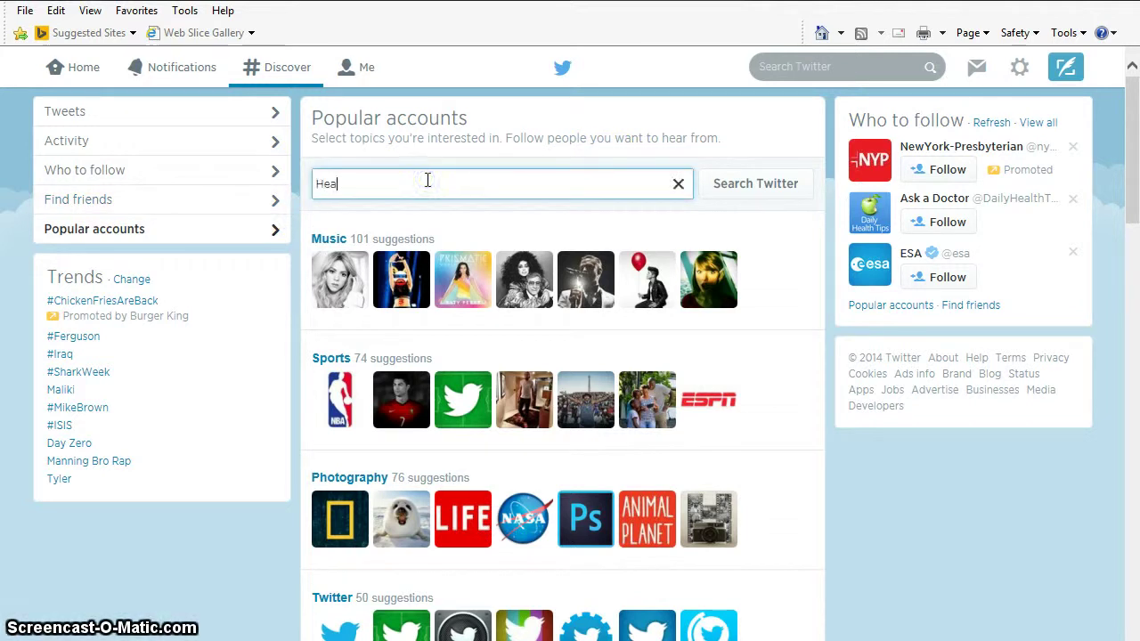
pyautogui.write('lth')
pyautogui.press('Return')
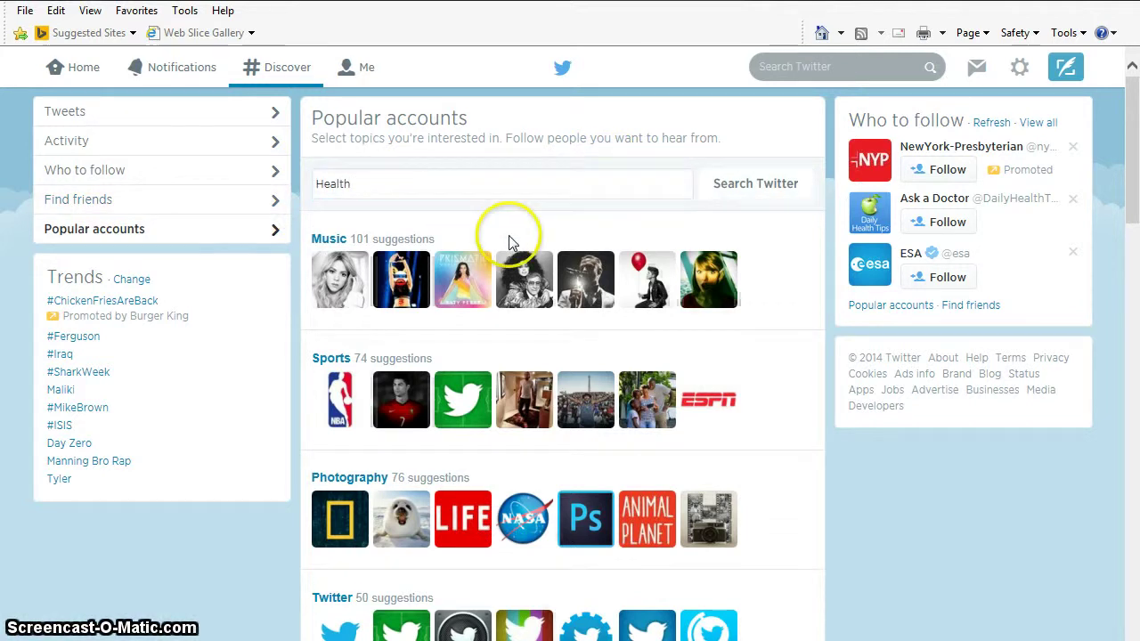
pyautogui.click(744, 192)
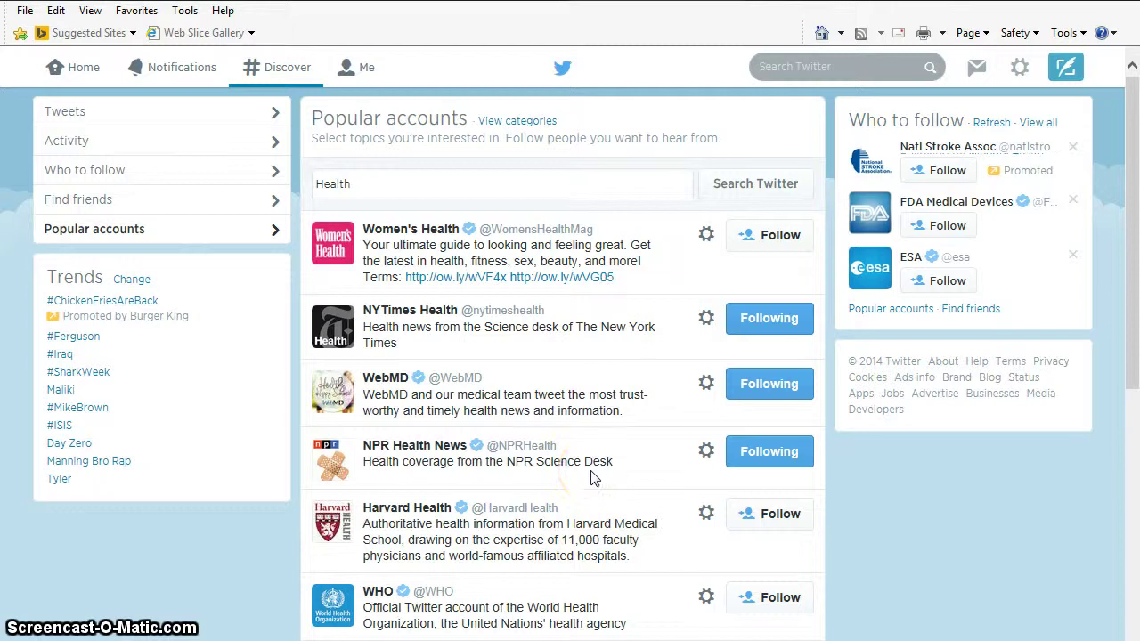
# - Return to Home, find the Science Friday tweet, and open its scifri.me cancer-virus link
pyautogui.click(82, 69)
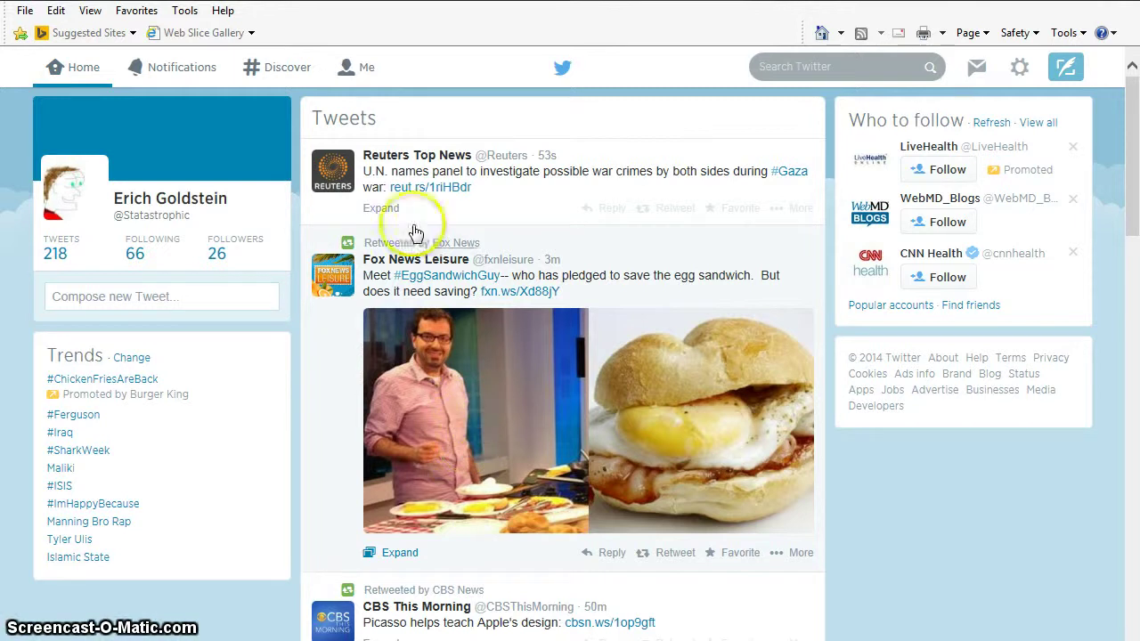
pyautogui.scroll(-4, 464, 316)
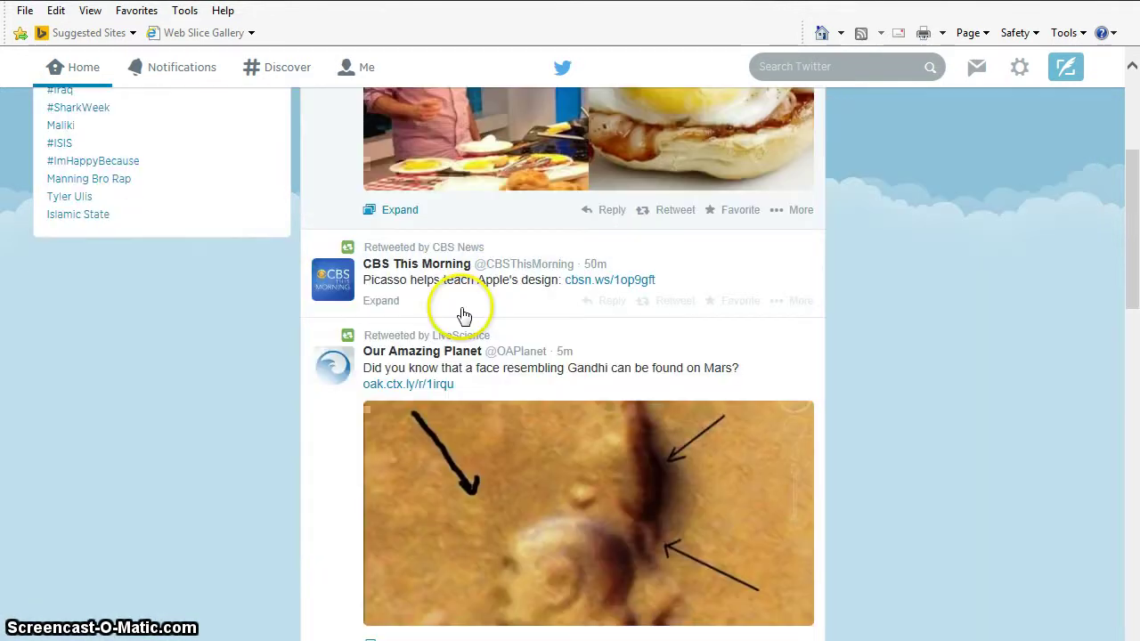
pyautogui.scroll(-4, 464, 312)
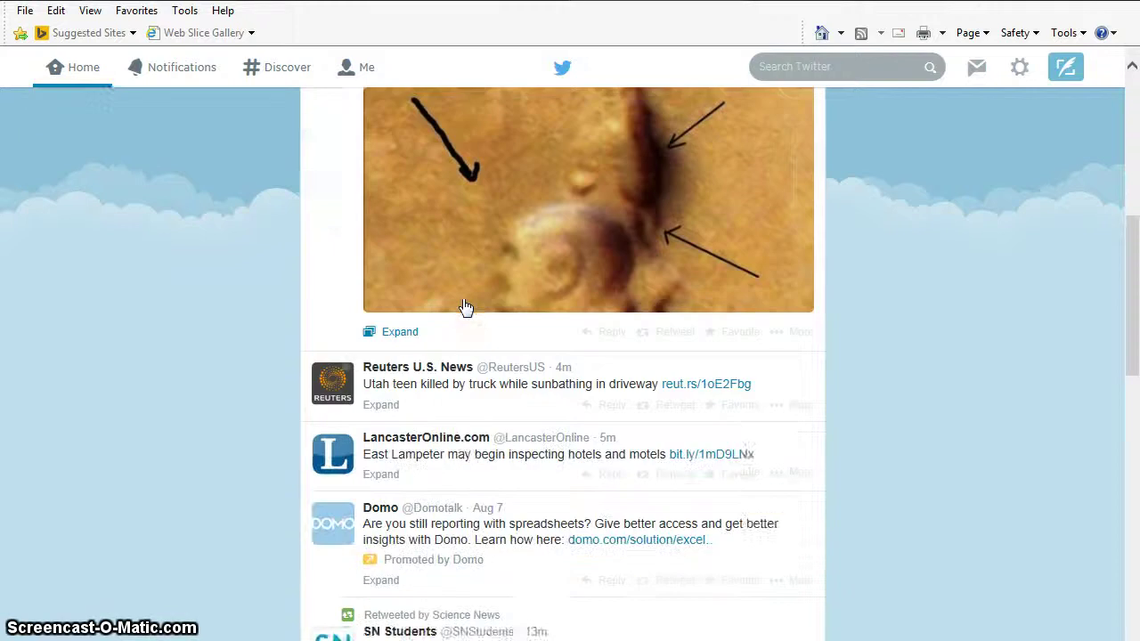
pyautogui.scroll(-2, 464, 307)
pyautogui.scroll(-1, 463, 305)
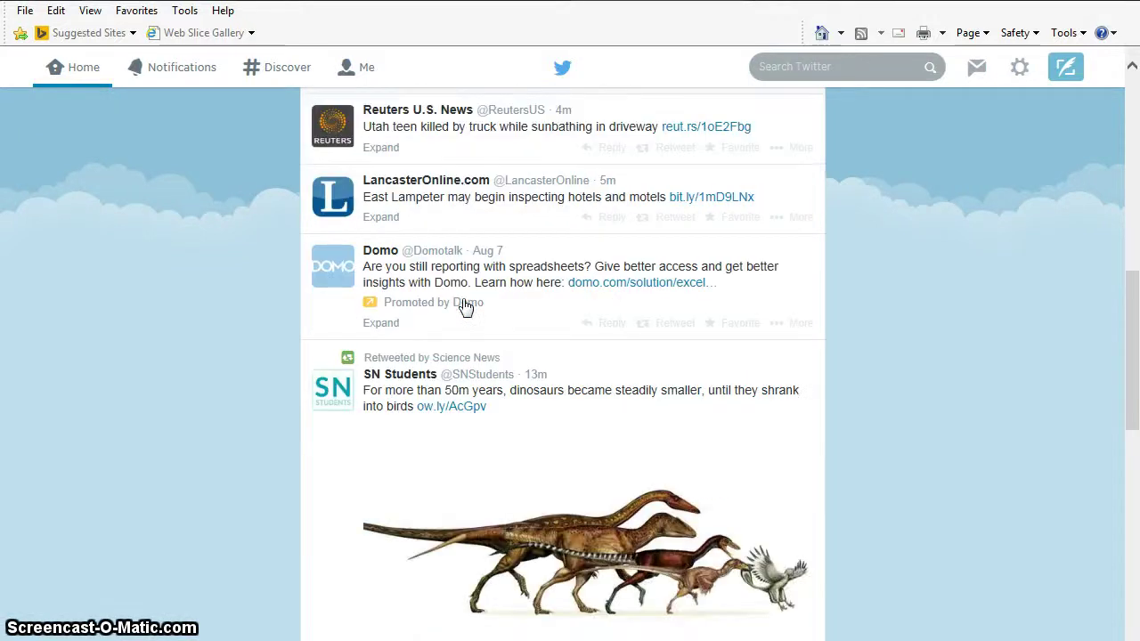
pyautogui.scroll(-4, 464, 305)
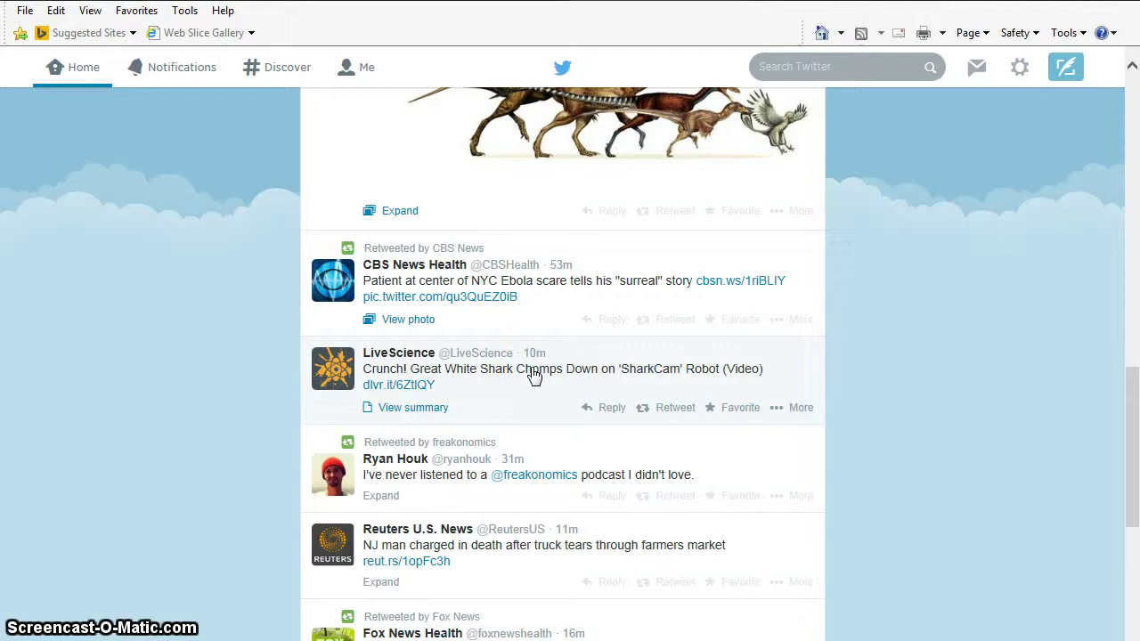
pyautogui.scroll(-2, 499, 375)
pyautogui.scroll(2, 480, 356)
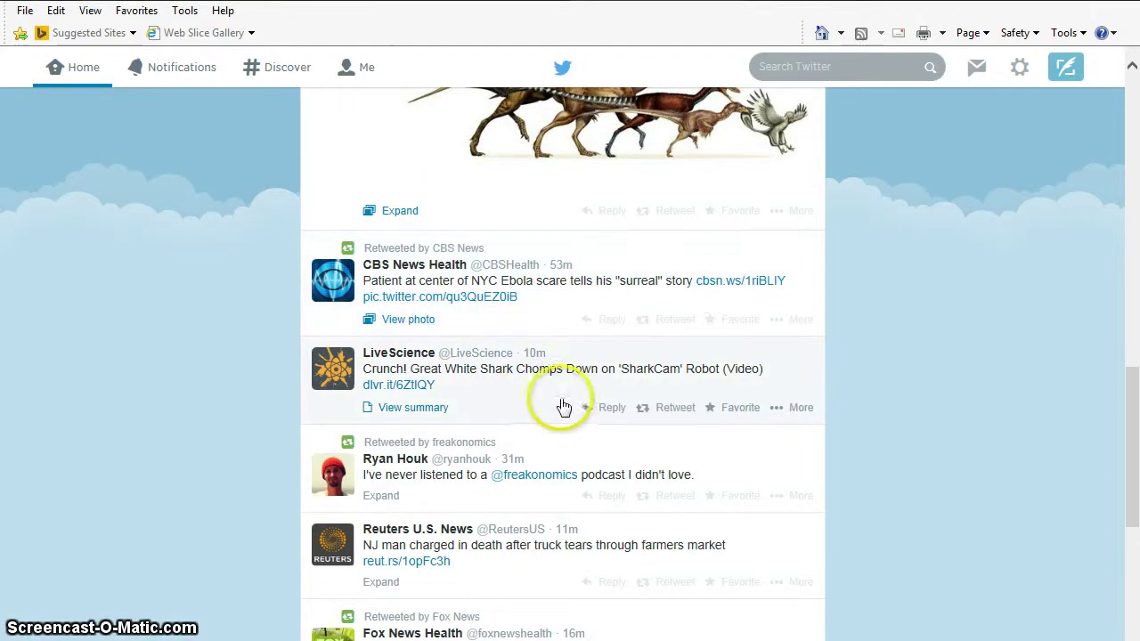
pyautogui.scroll(-1, 567, 407)
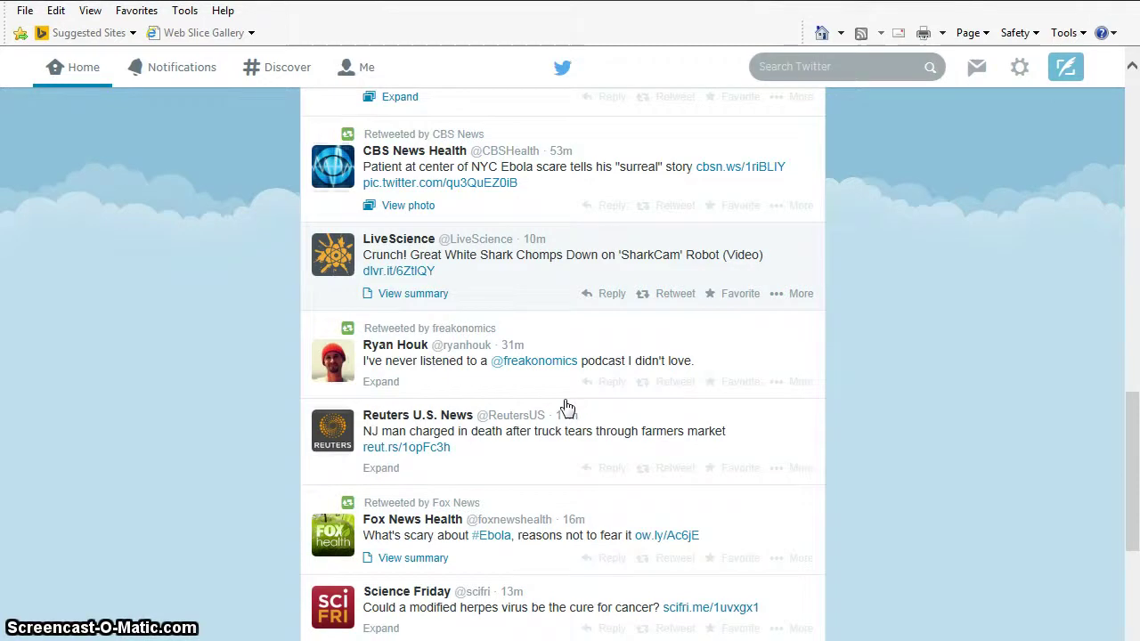
pyautogui.scroll(-2, 570, 407)
pyautogui.click(616, 451)
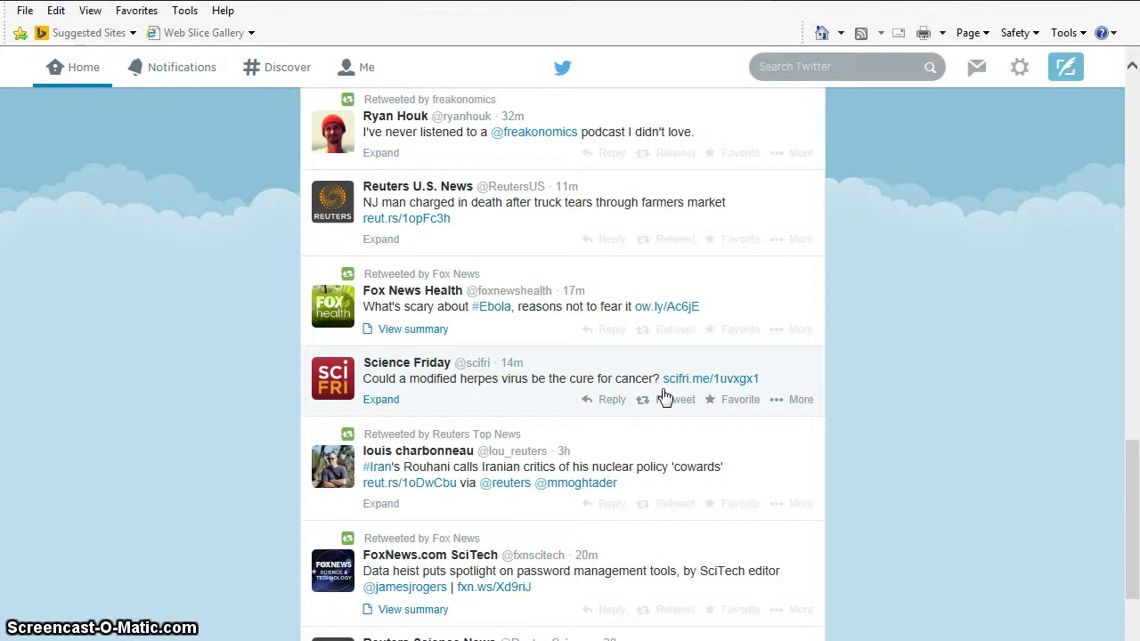
pyautogui.click(721, 381)
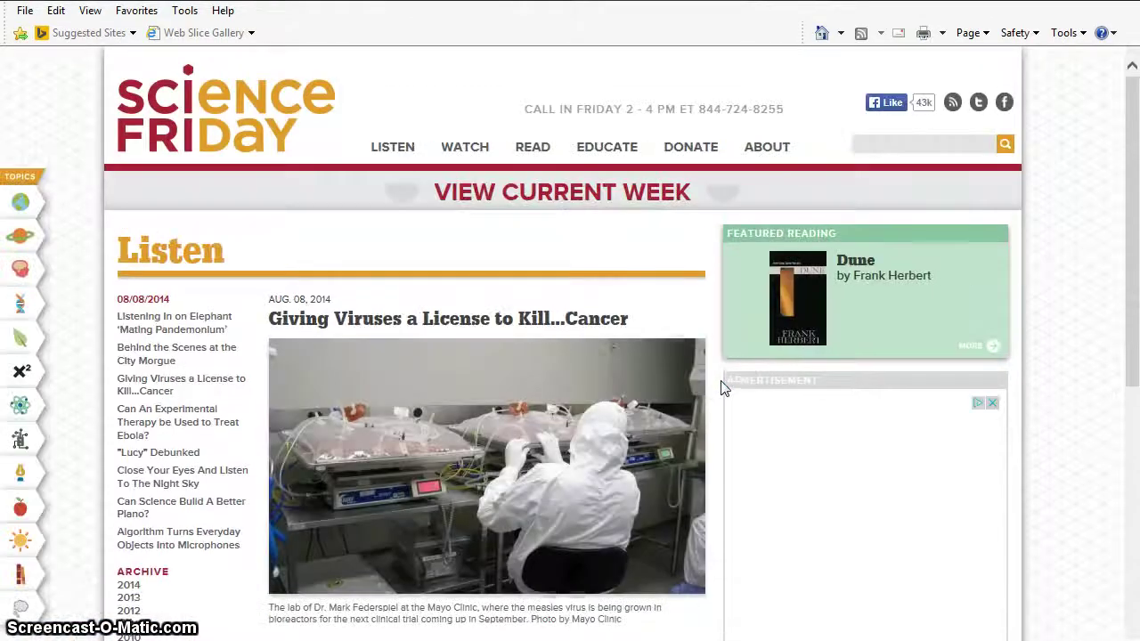
# - Read the 'Giving Viruses a License to Kill...Cancer' summary, then scroll back to the title
pyautogui.click(862, 42)
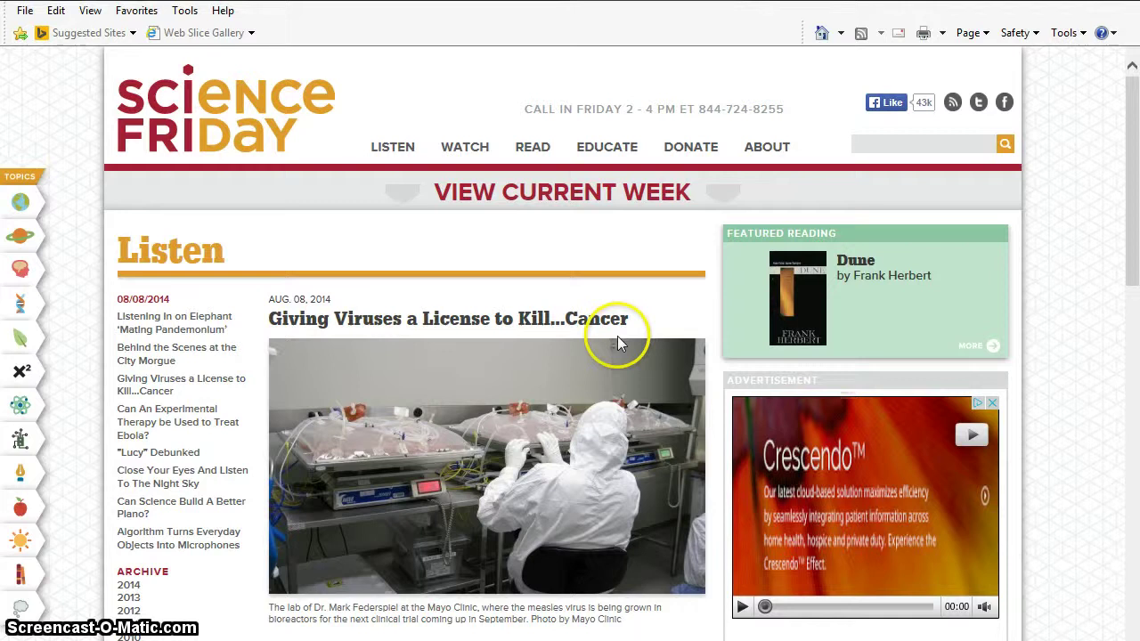
pyautogui.scroll(-5, 457, 415)
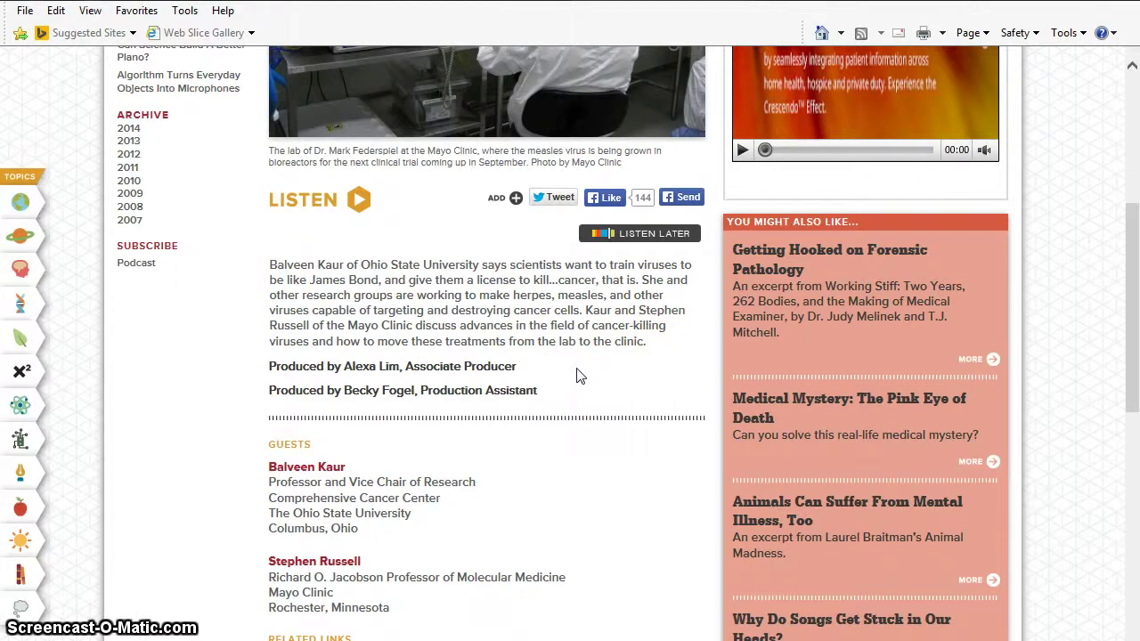
pyautogui.scroll(3, 577, 375)
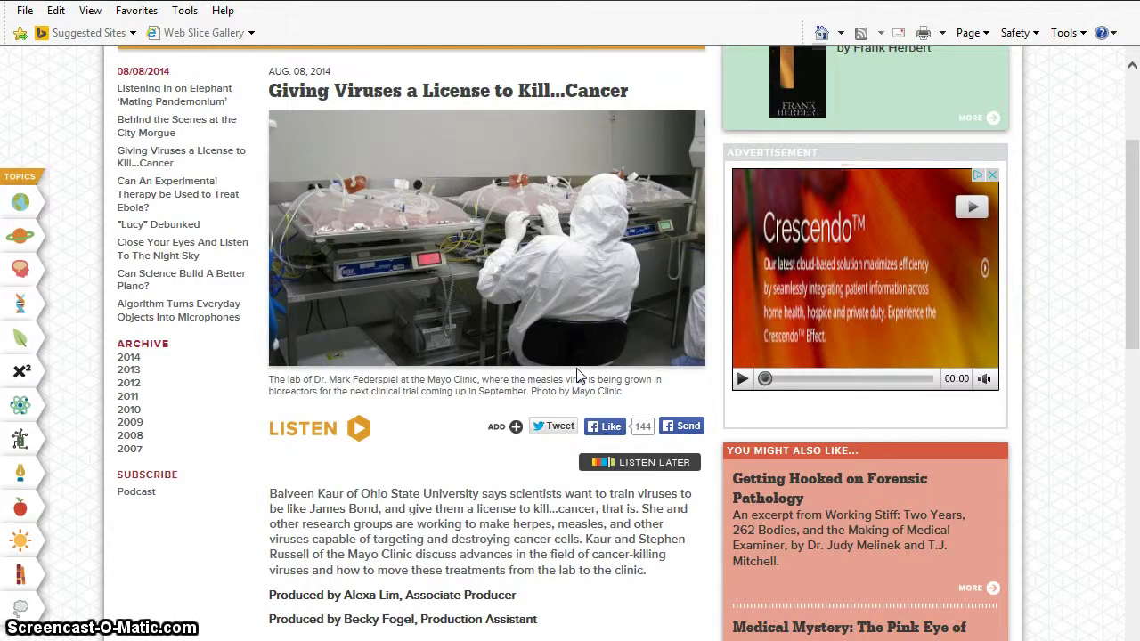